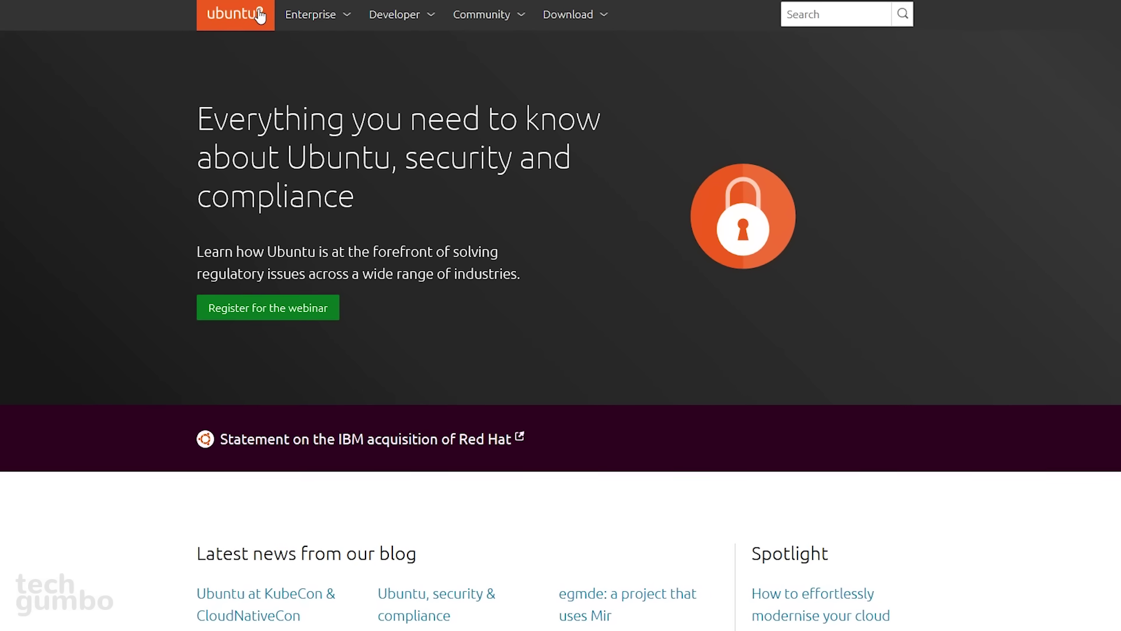
# Step: Go to the Ubuntu Desktop download page through the ubuntu.com Download menu
pyautogui.click(607, 19)
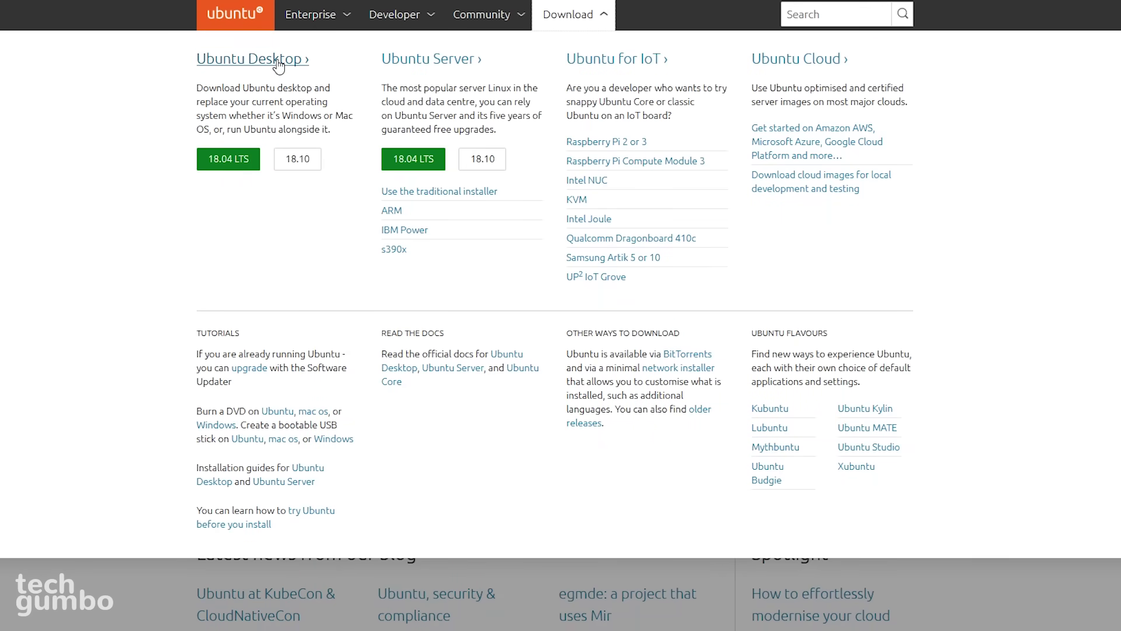
pyautogui.click(278, 62)
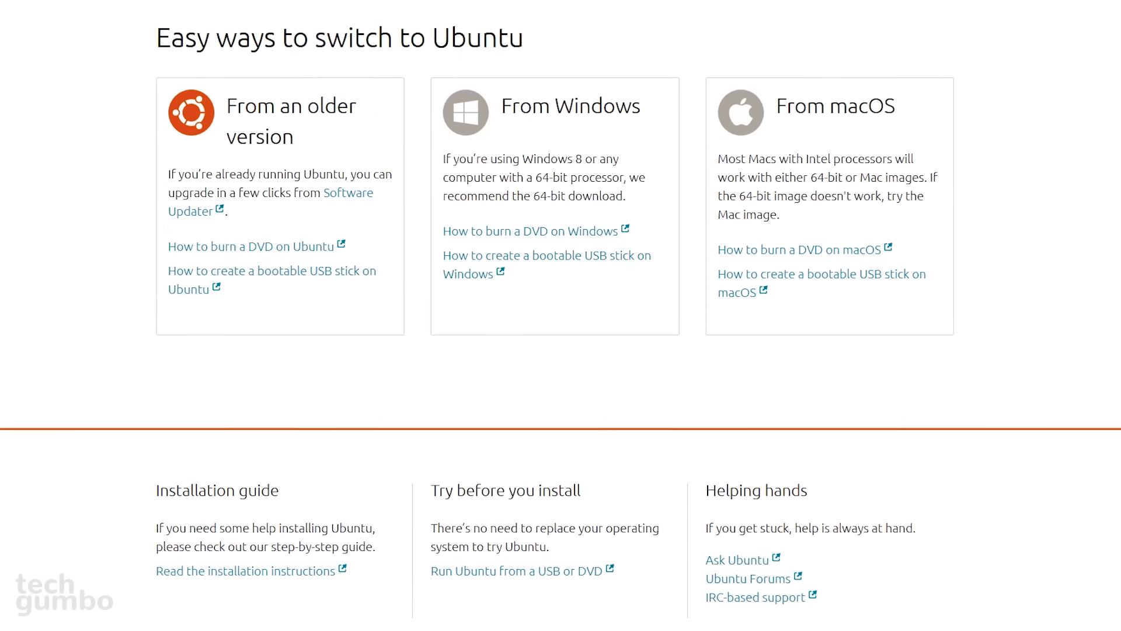
# Step: Name the virtual machine 'Ubuntu 2018' and raise its memory to about 2979 MB
pyautogui.write('Ubuntu 2')
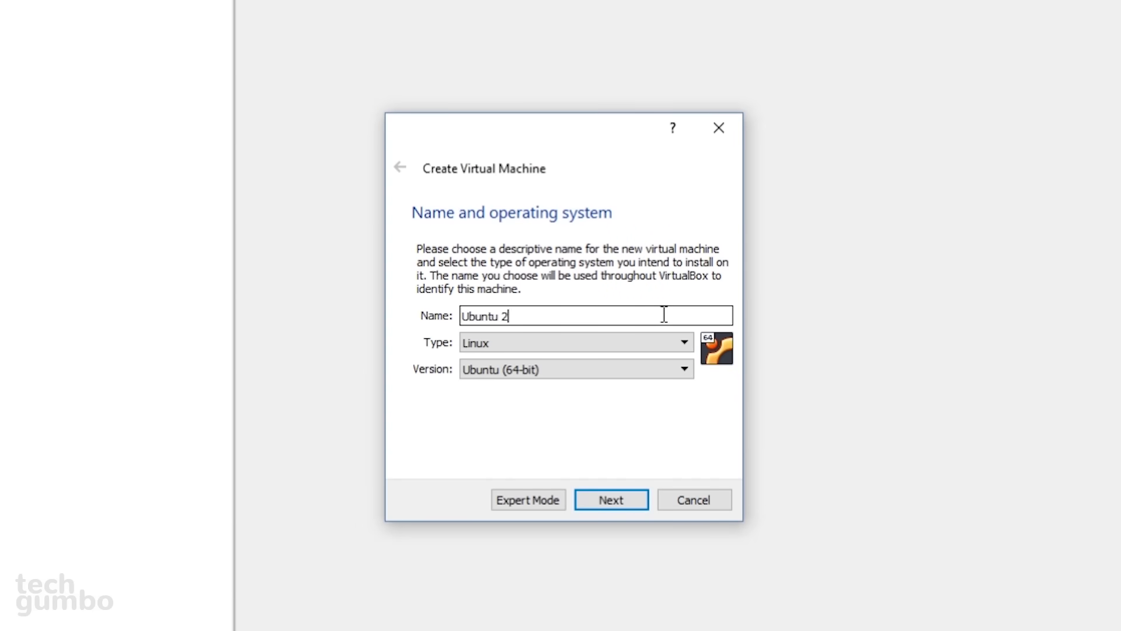
pyautogui.write('018')
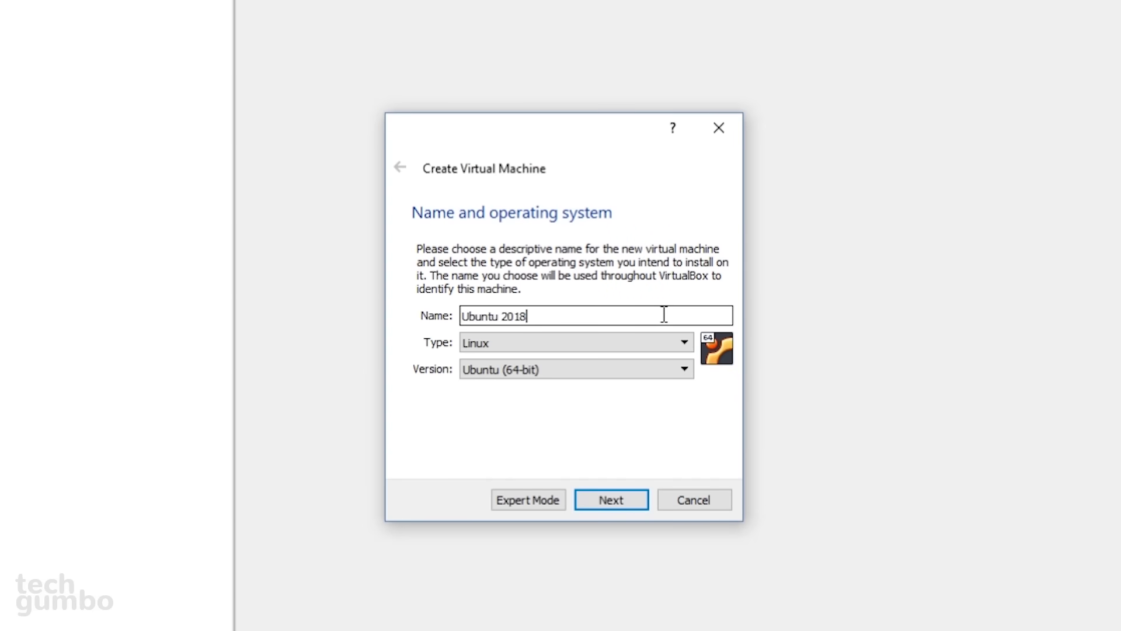
pyautogui.click(618, 499)
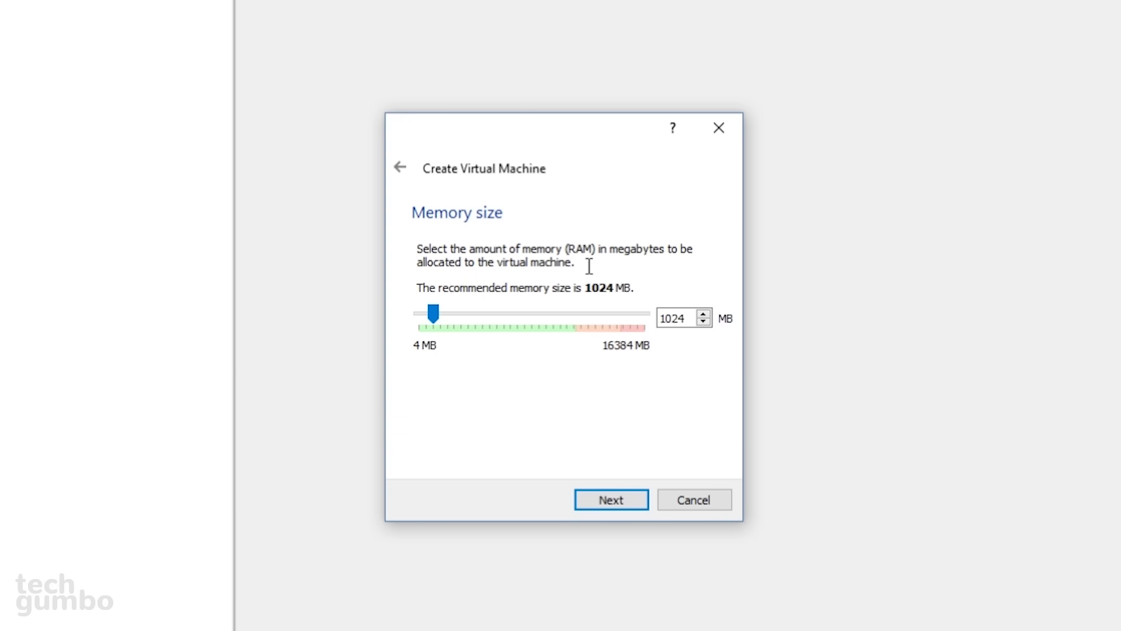
pyautogui.click(446, 319)
pyautogui.moveTo(448, 316)
pyautogui.mouseDown()
pyautogui.moveTo(471, 316)
pyautogui.moveTo(463, 324)
pyautogui.mouseUp()
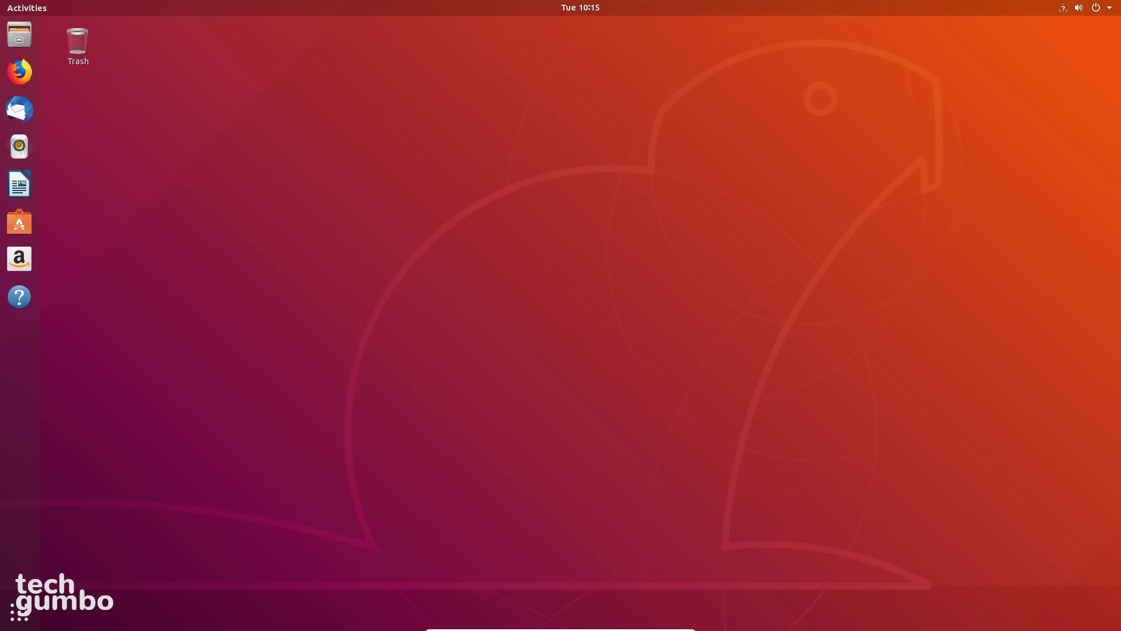
pyautogui.click(34, 11)
pyautogui.write('gi')
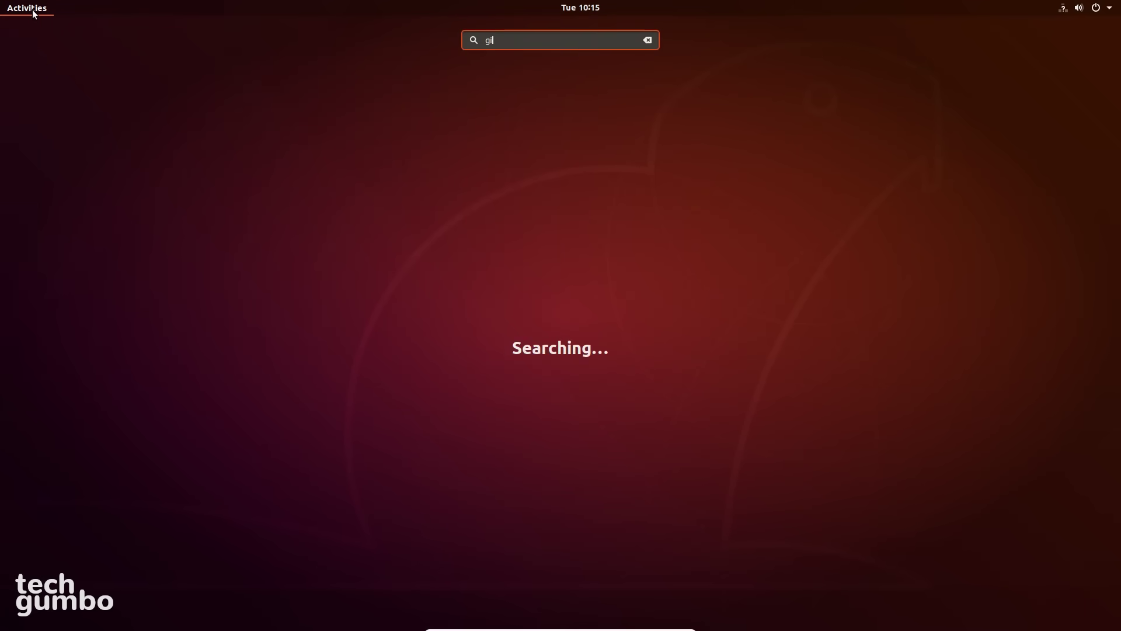
pyautogui.write('mp')
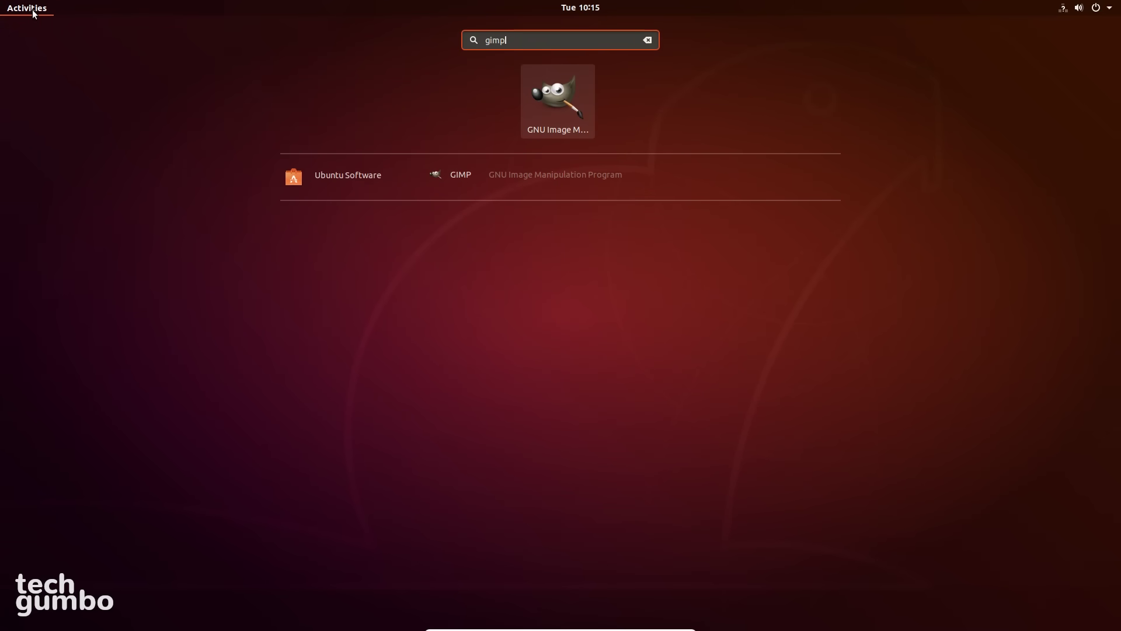
pyautogui.press('Escape')
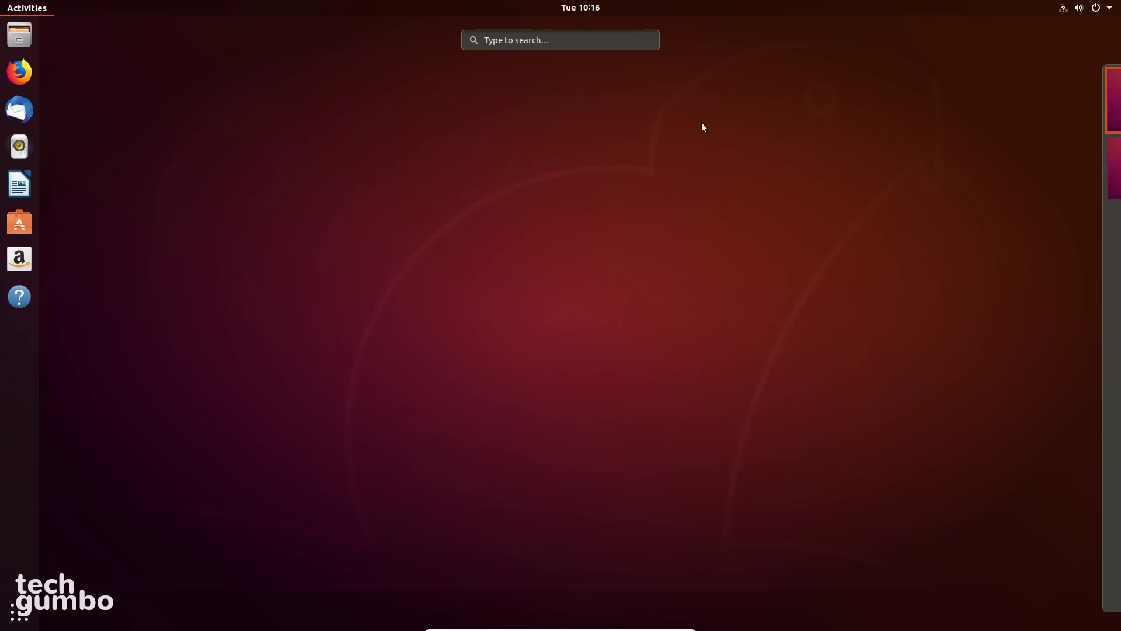
pyautogui.moveTo(1102, 307)
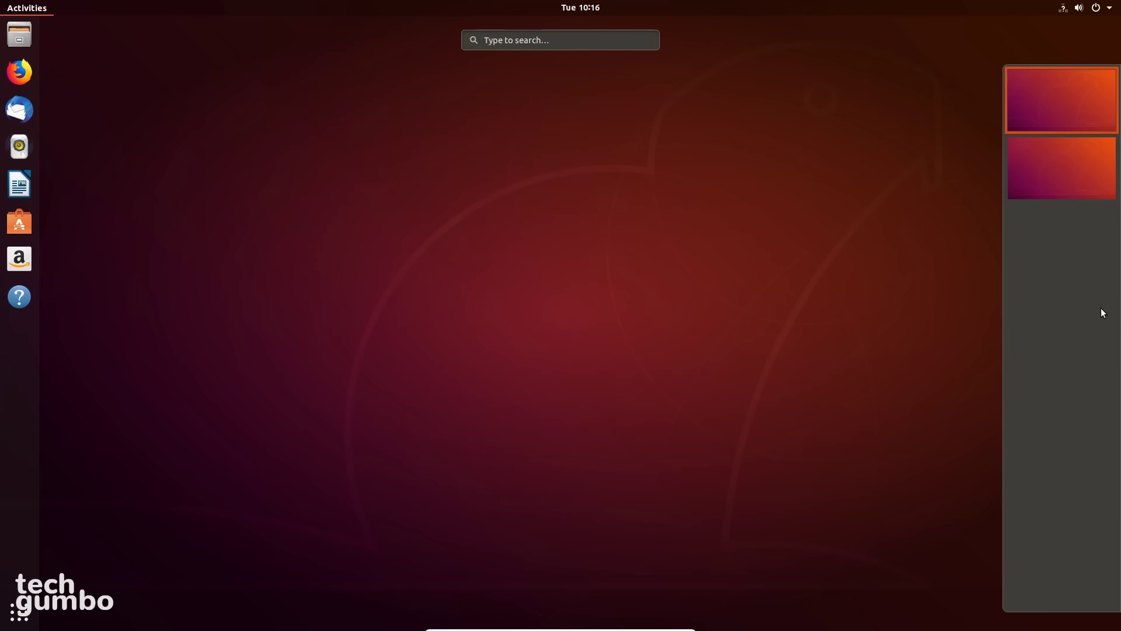
pyautogui.click(19, 185)
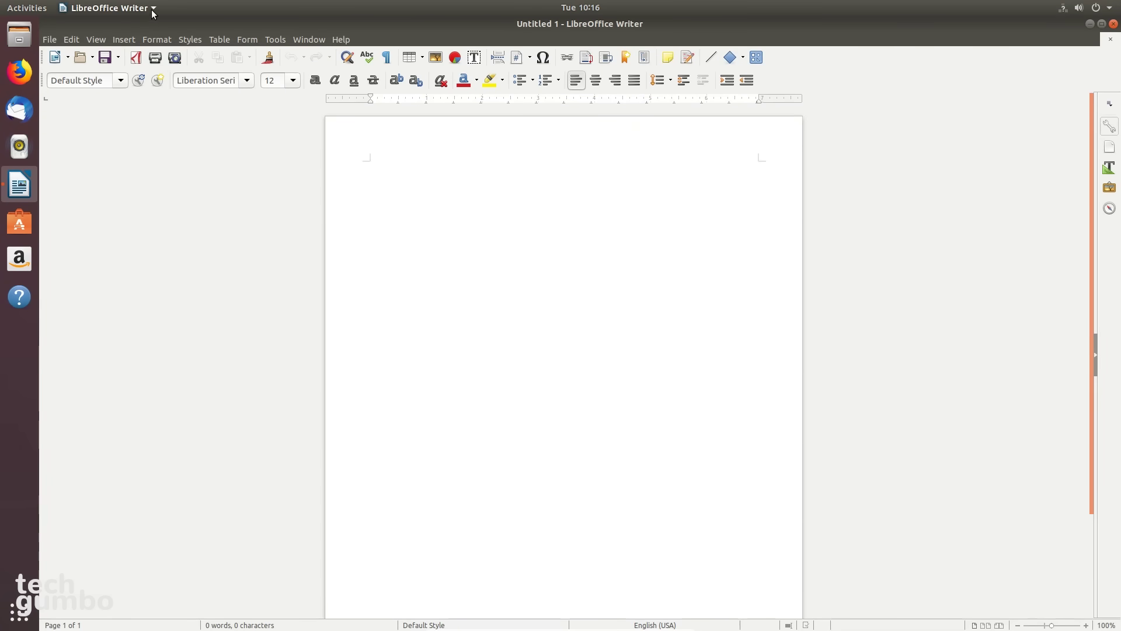
pyautogui.click(154, 10)
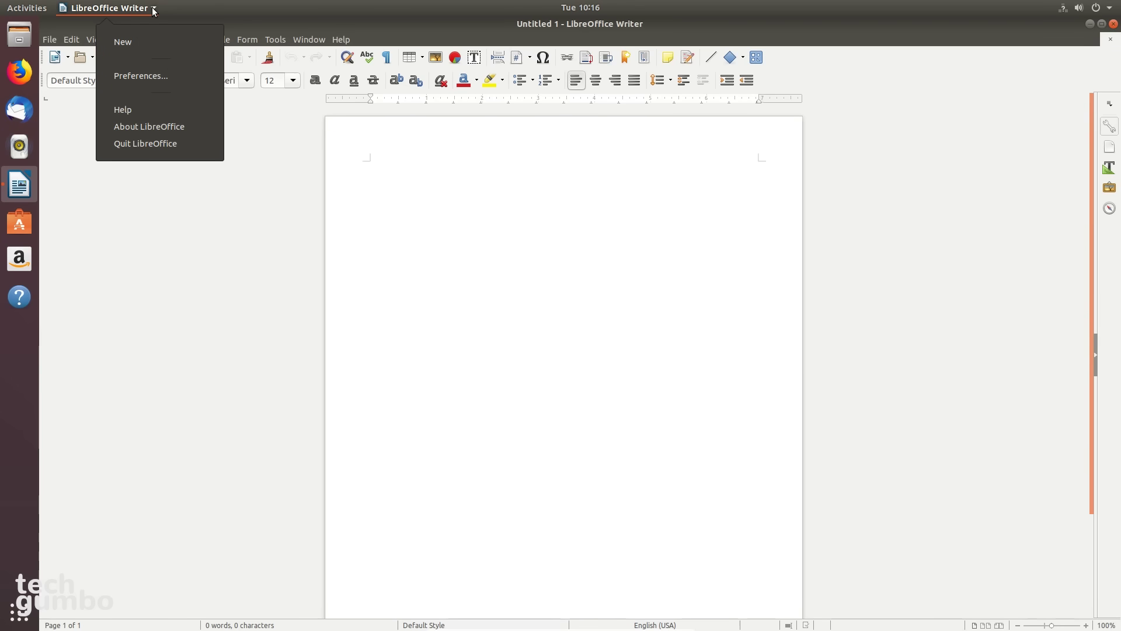
# Step: Quit Writer, glance at the calendar, and bring up the Power Off dialog from the system menu
pyautogui.click(142, 143)
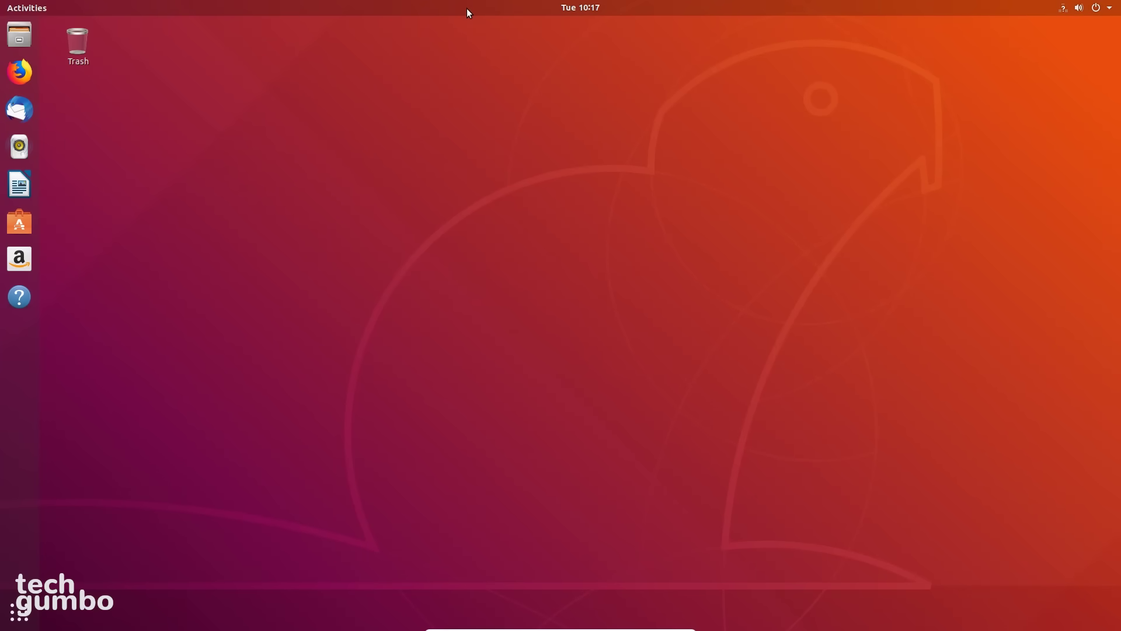
pyautogui.click(602, 10)
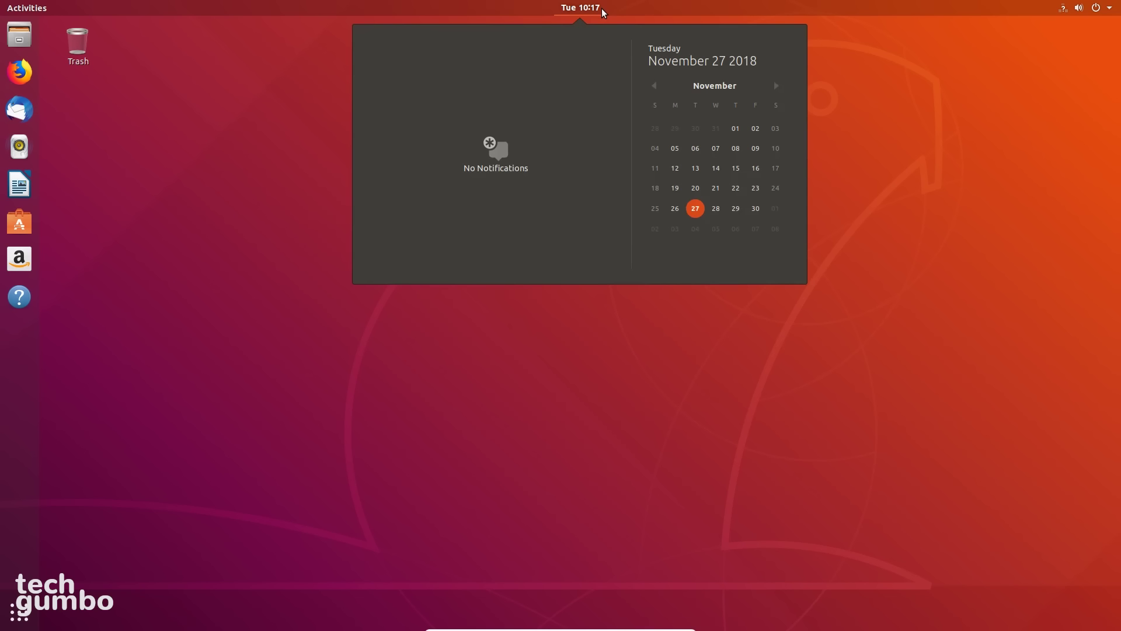
pyautogui.click(603, 12)
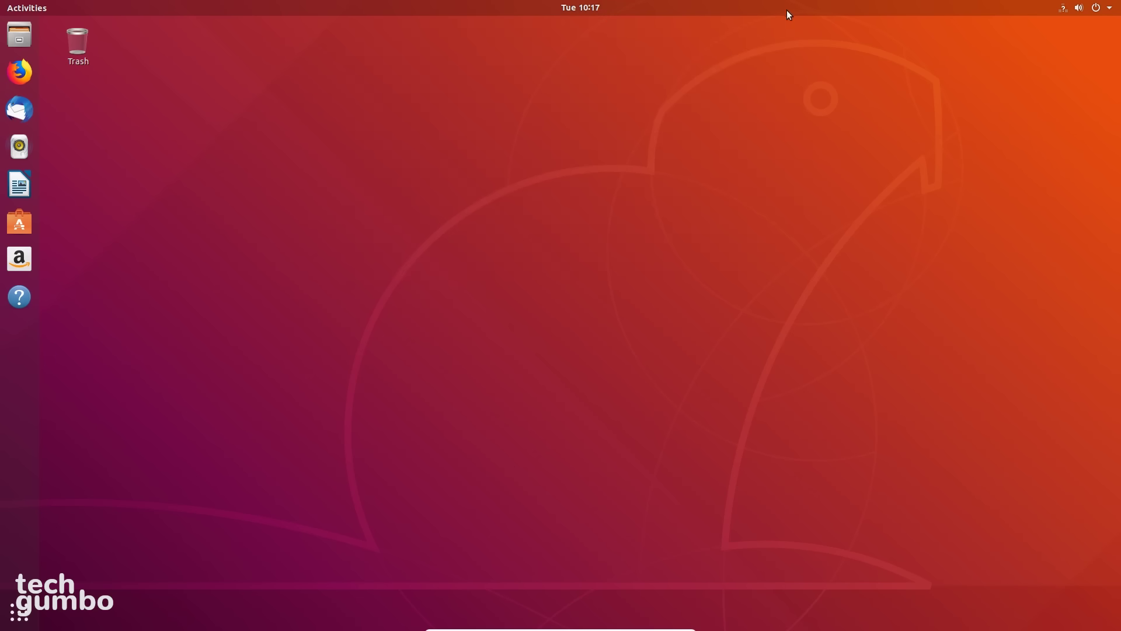
pyautogui.click(1096, 9)
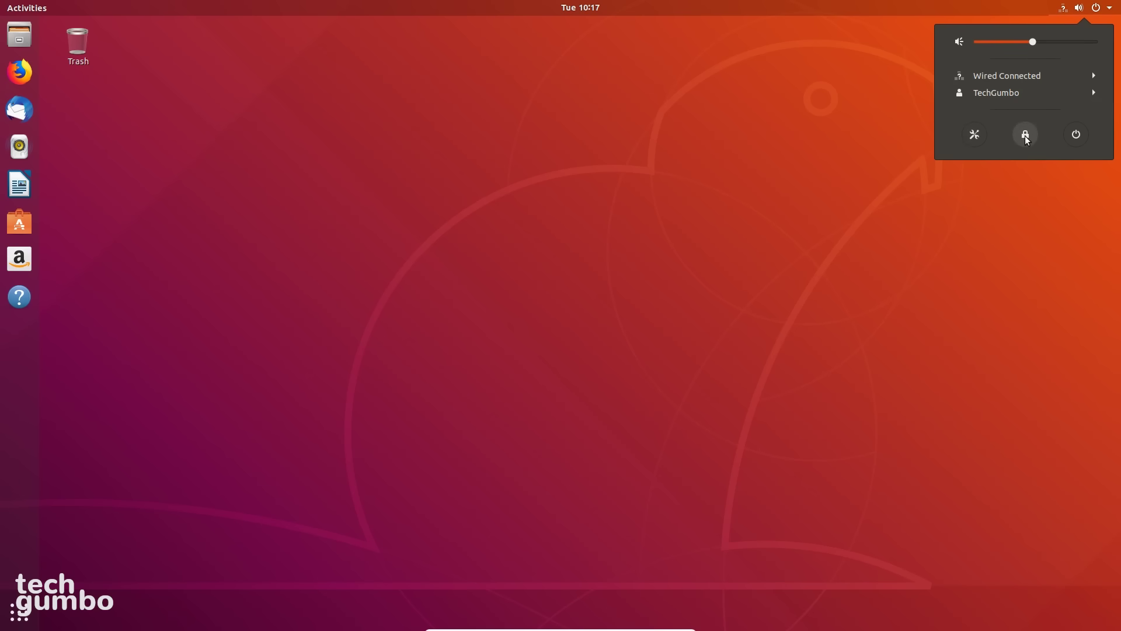
pyautogui.click(1076, 135)
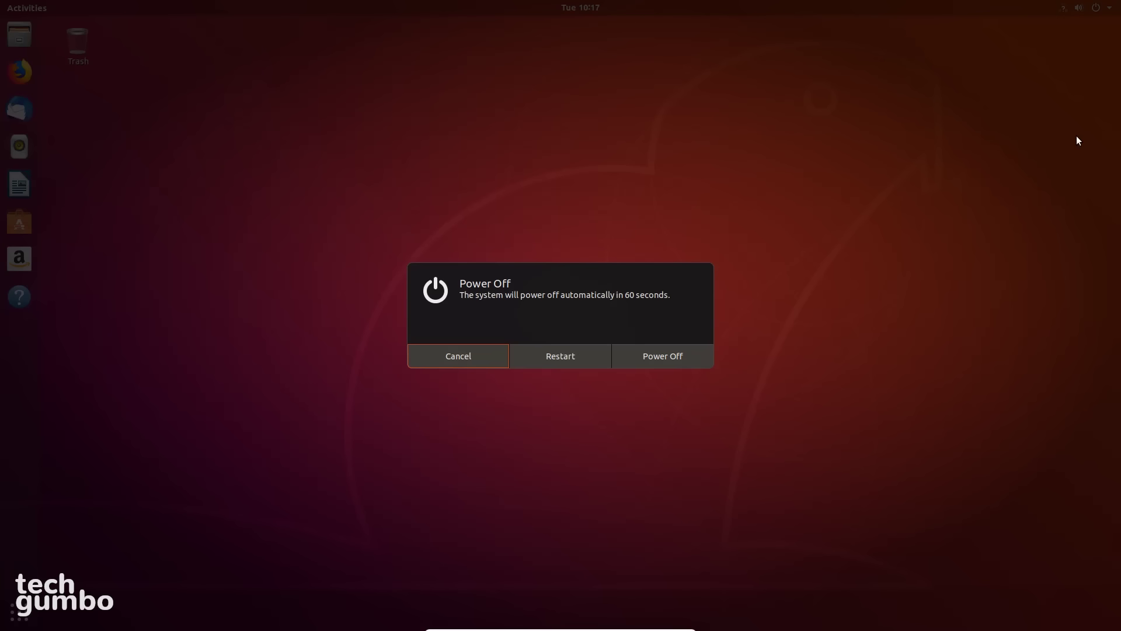
# Step: Cancel the shutdown and browse the All list of installed applications
pyautogui.click(467, 355)
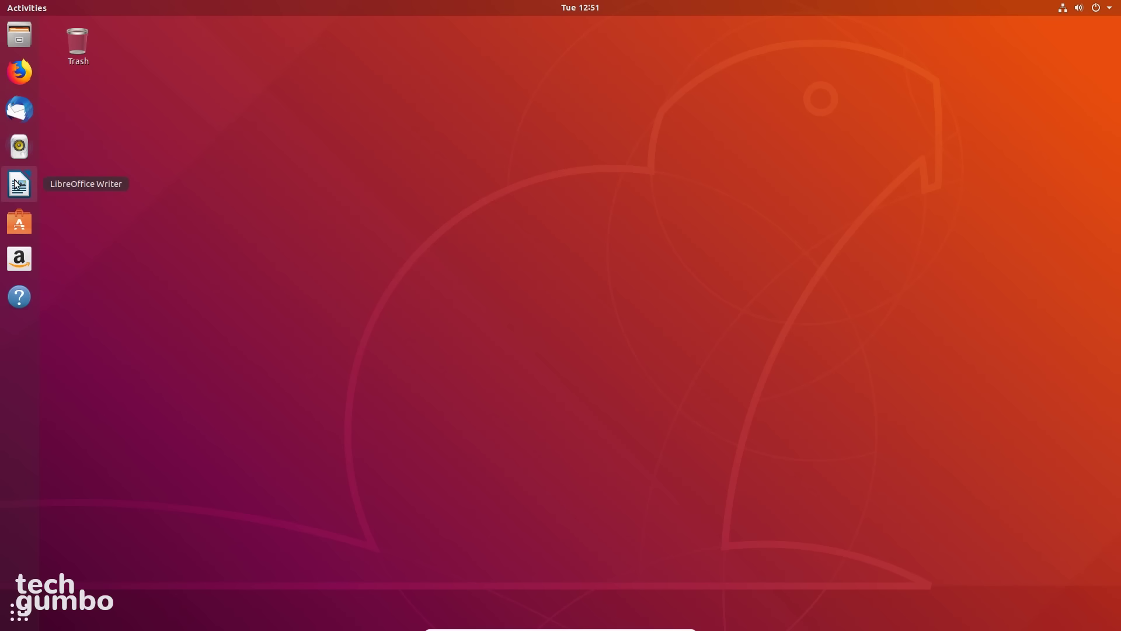
pyautogui.click(27, 621)
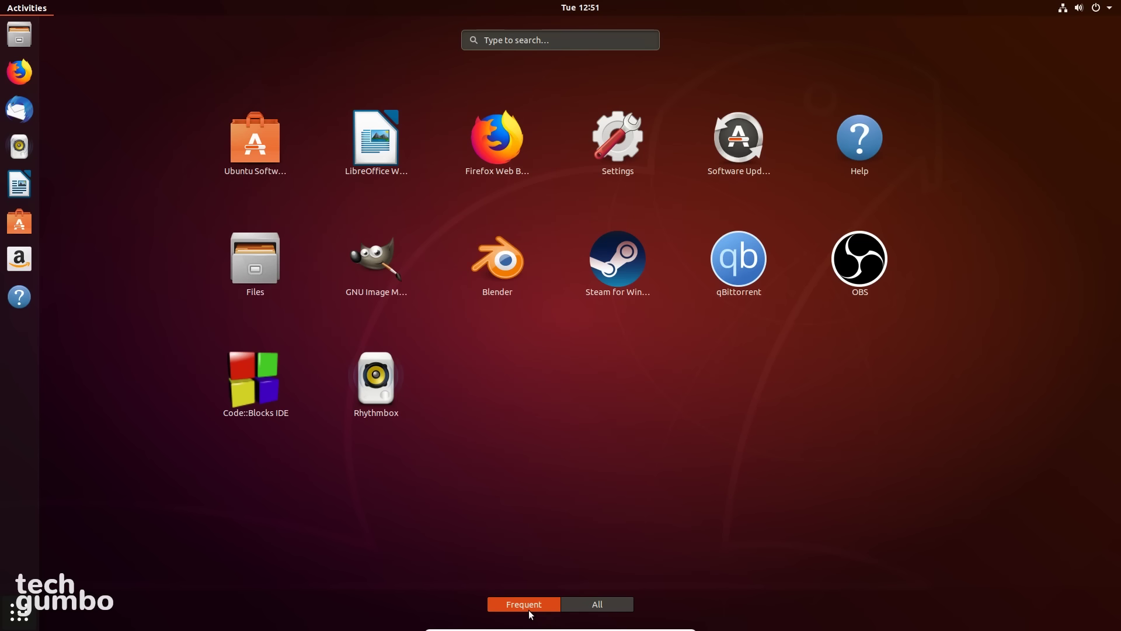
pyautogui.click(597, 604)
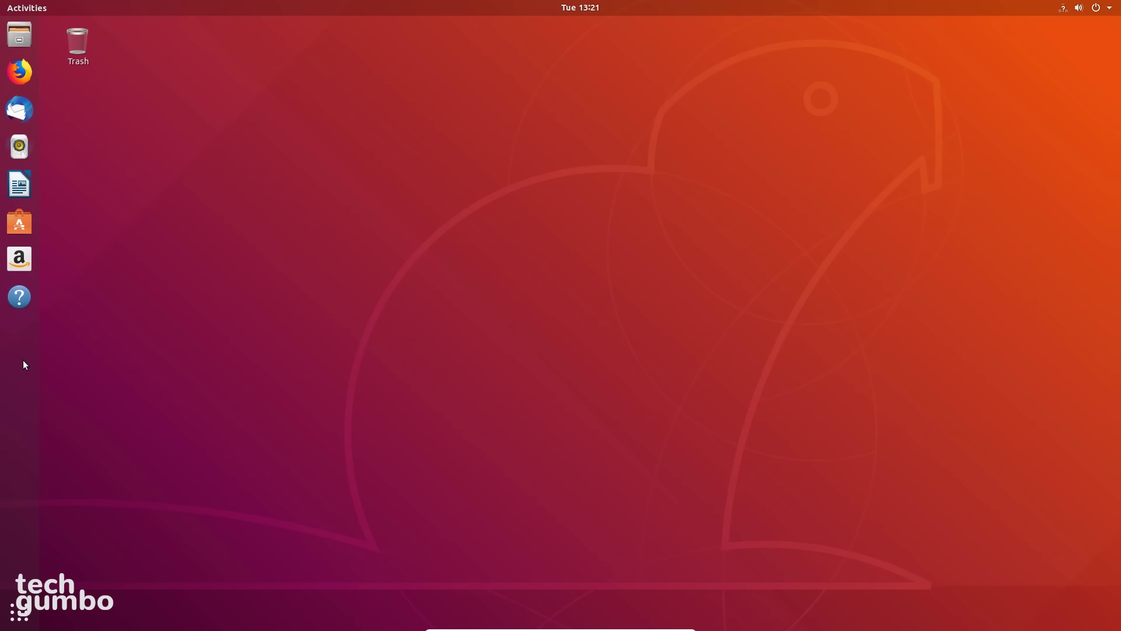
# Step: Launch and close LibreOffice Writer, then view and dismiss the Firefox launcher's options
pyautogui.click(20, 184)
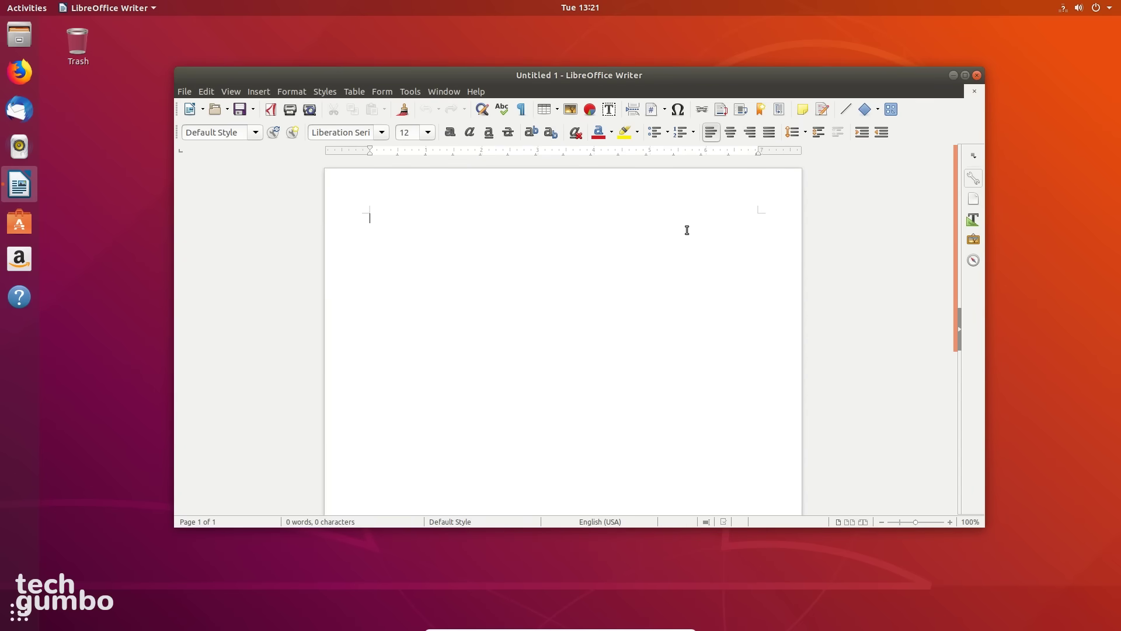
pyautogui.click(978, 75)
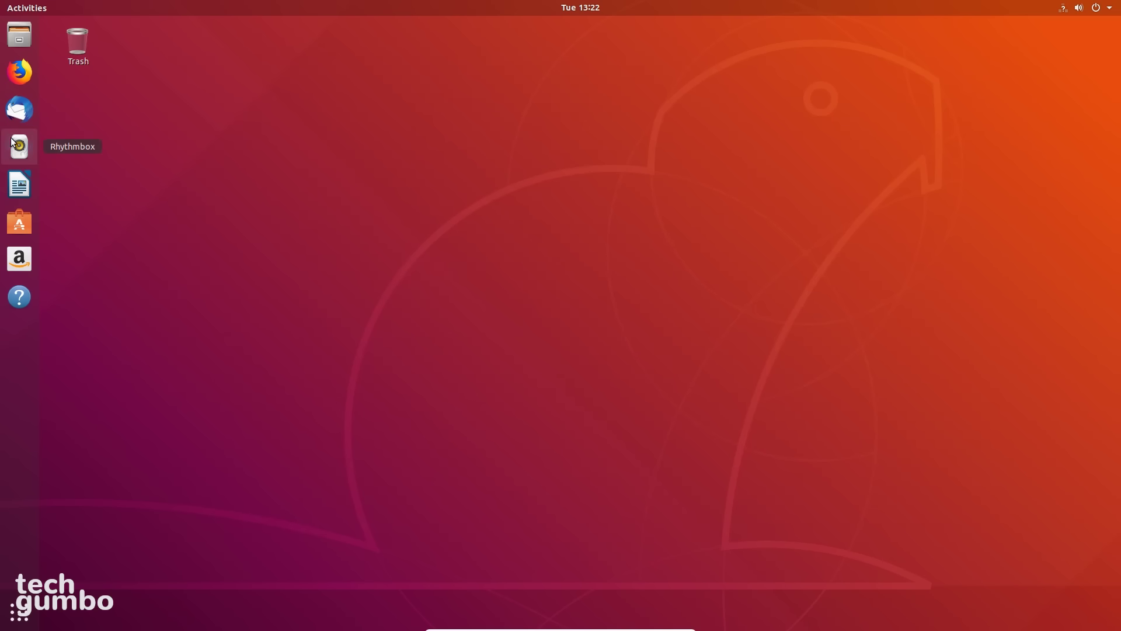
pyautogui.rightClick(22, 77)
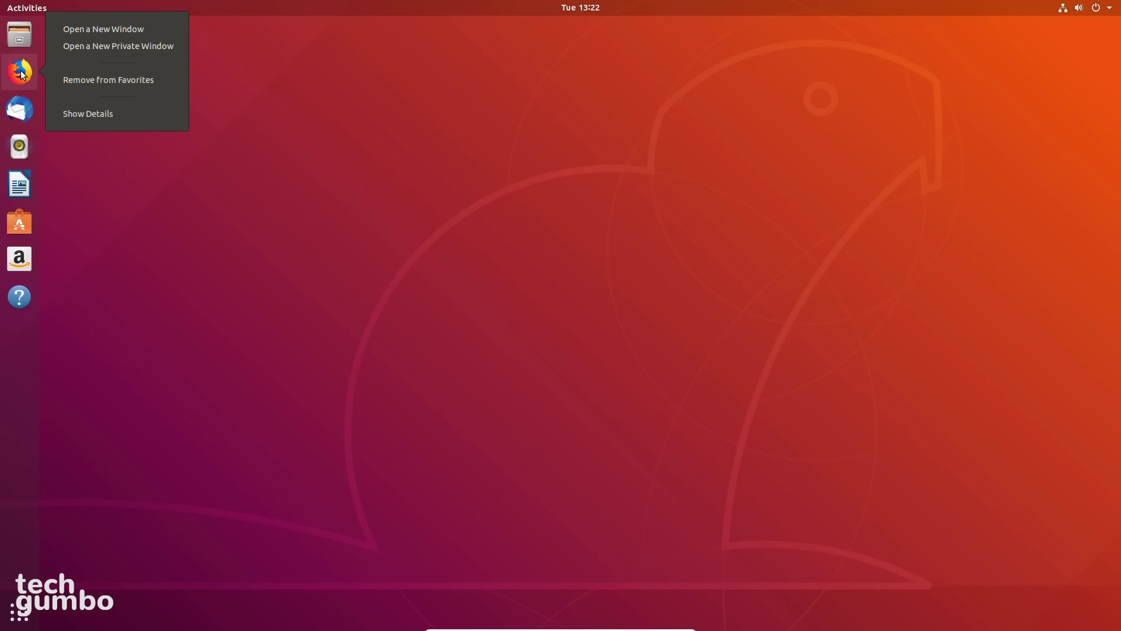
pyautogui.press('Escape')
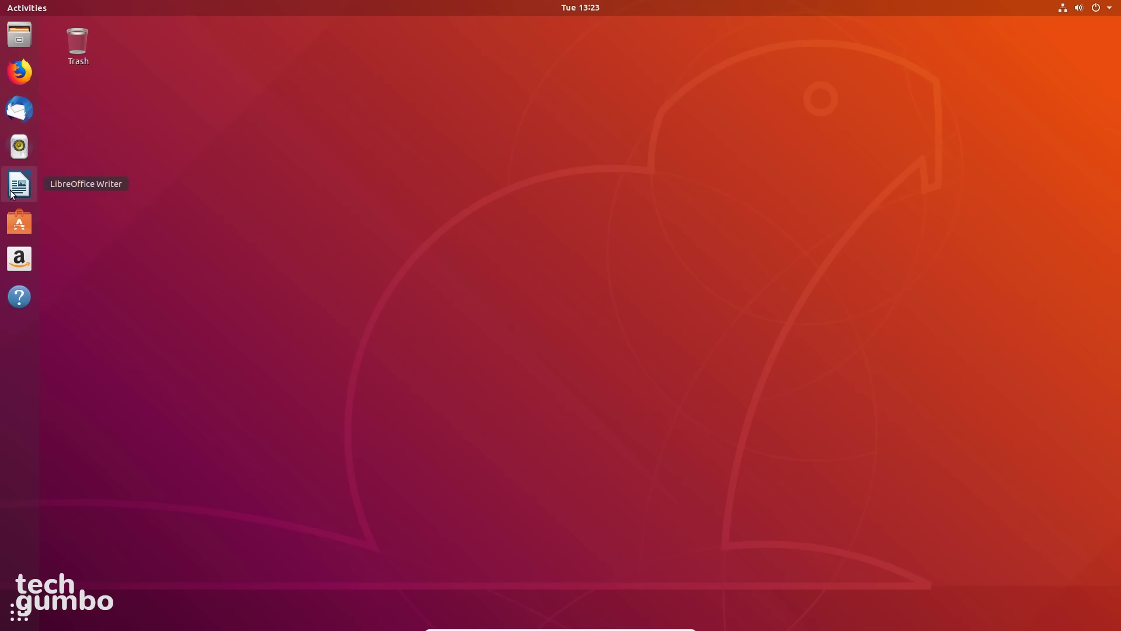
# Step: Drag the LibreOffice Writer launcher up to third place in the dock, right under Firefox
pyautogui.moveTo(10, 183); pyautogui.dragTo(26, 156)
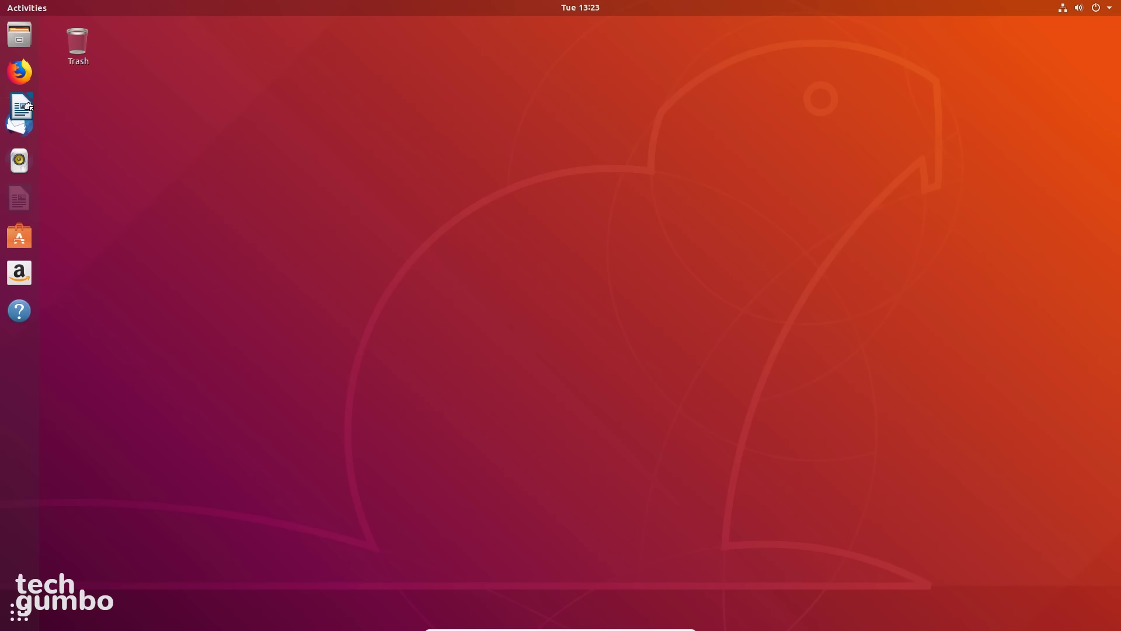
pyautogui.moveTo(29, 107); pyautogui.dragTo(28, 100)
pyautogui.moveTo(28, 99); pyautogui.dragTo(24, 106)
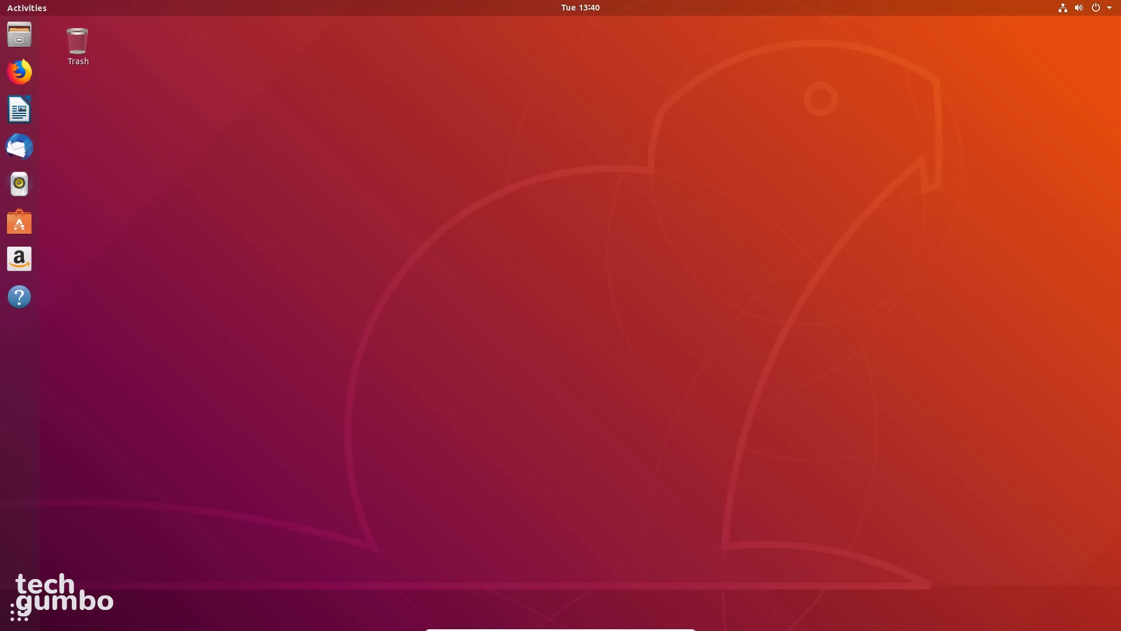
# Step: Launch Blender from the applications grid and add its launcher to the dock favorites
pyautogui.click(28, 616)
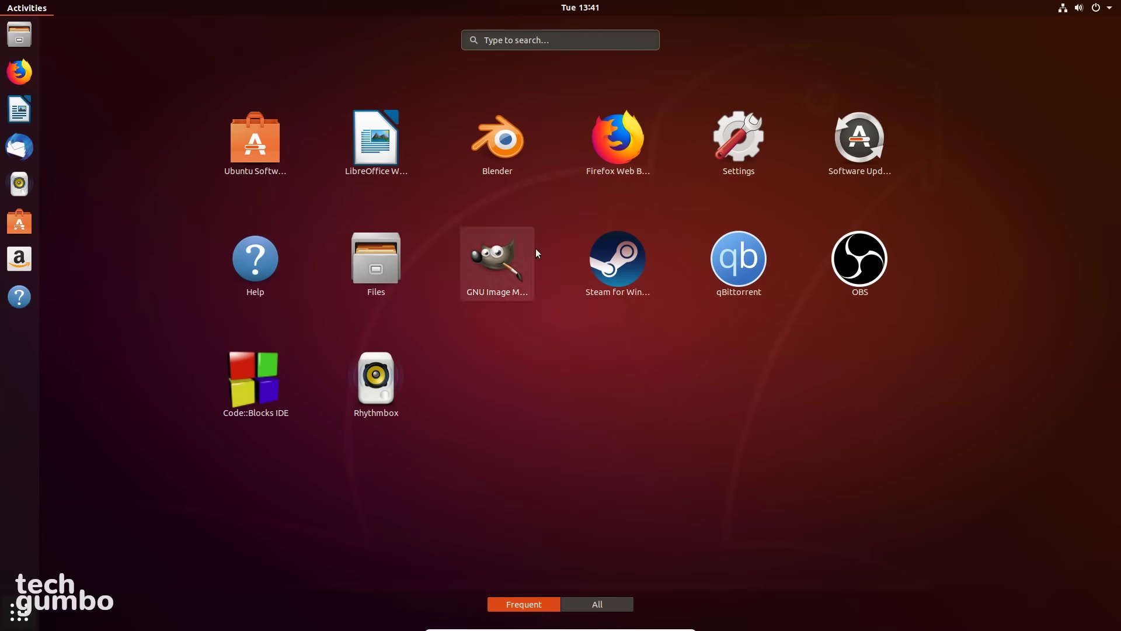
pyautogui.click(512, 159)
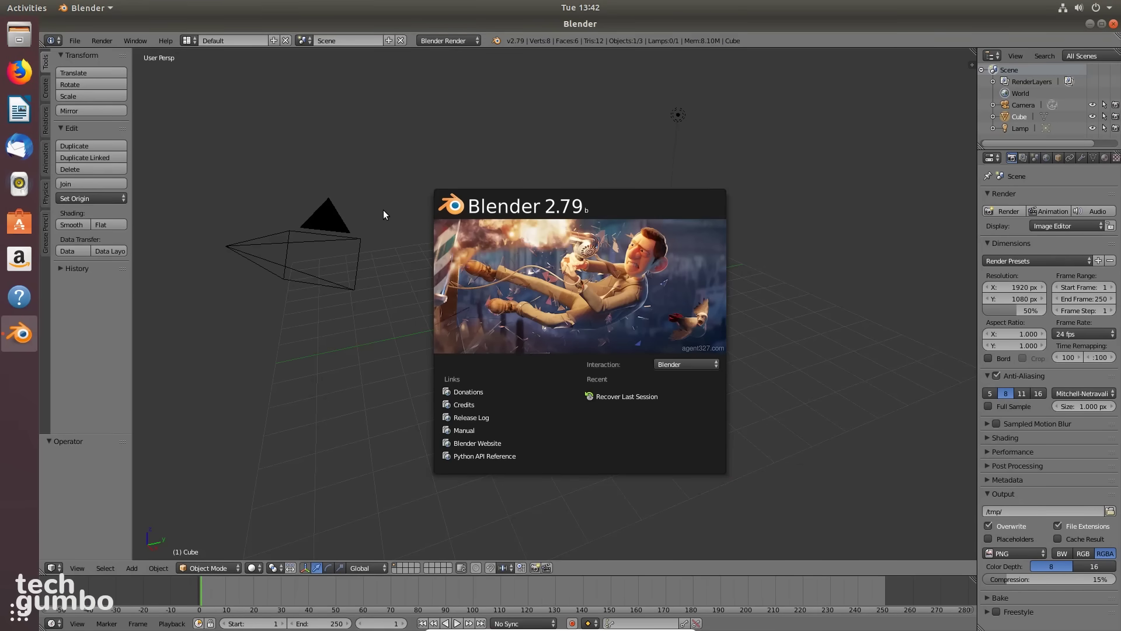
pyautogui.rightClick(26, 337)
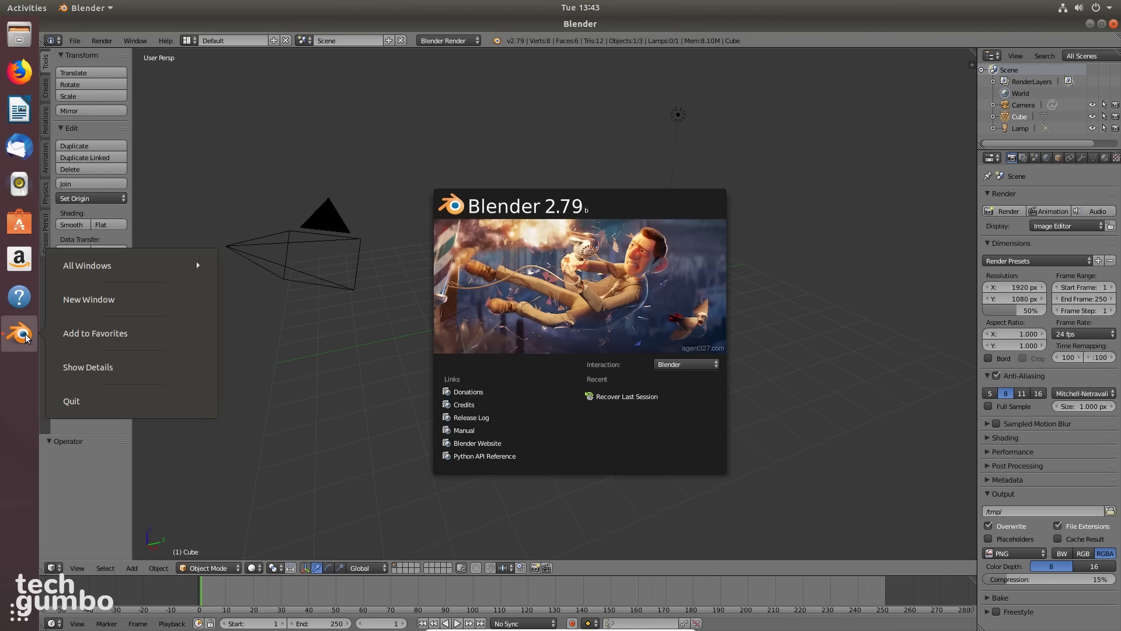
pyautogui.click(116, 335)
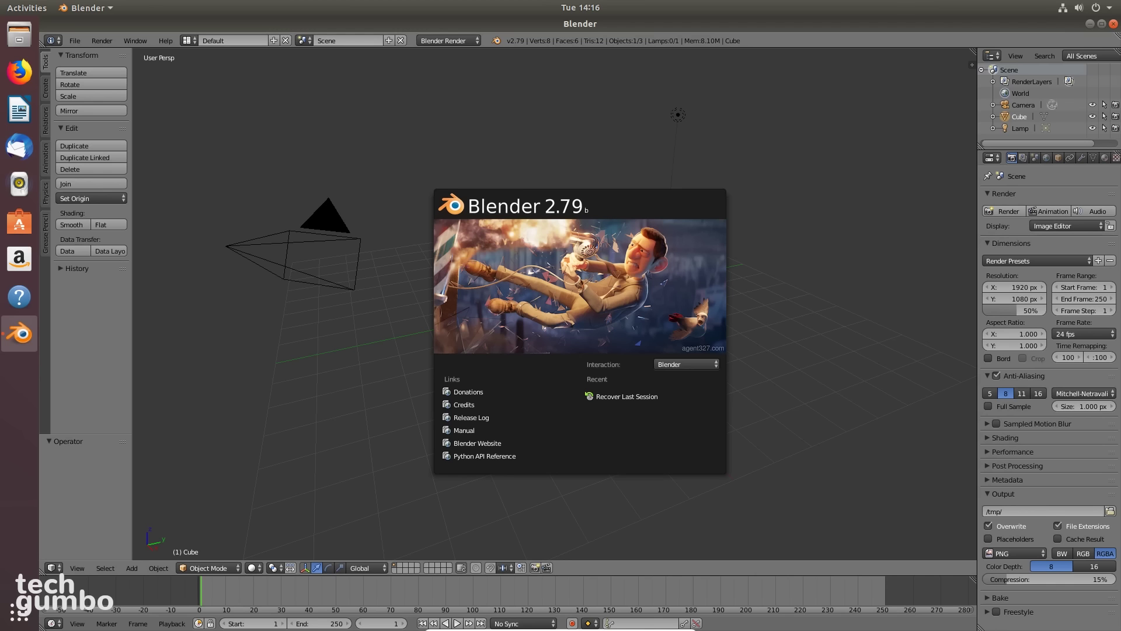
# Step: Move the Blender window onto its own workspace and switch to the empty workspace after it
pyautogui.click(35, 12)
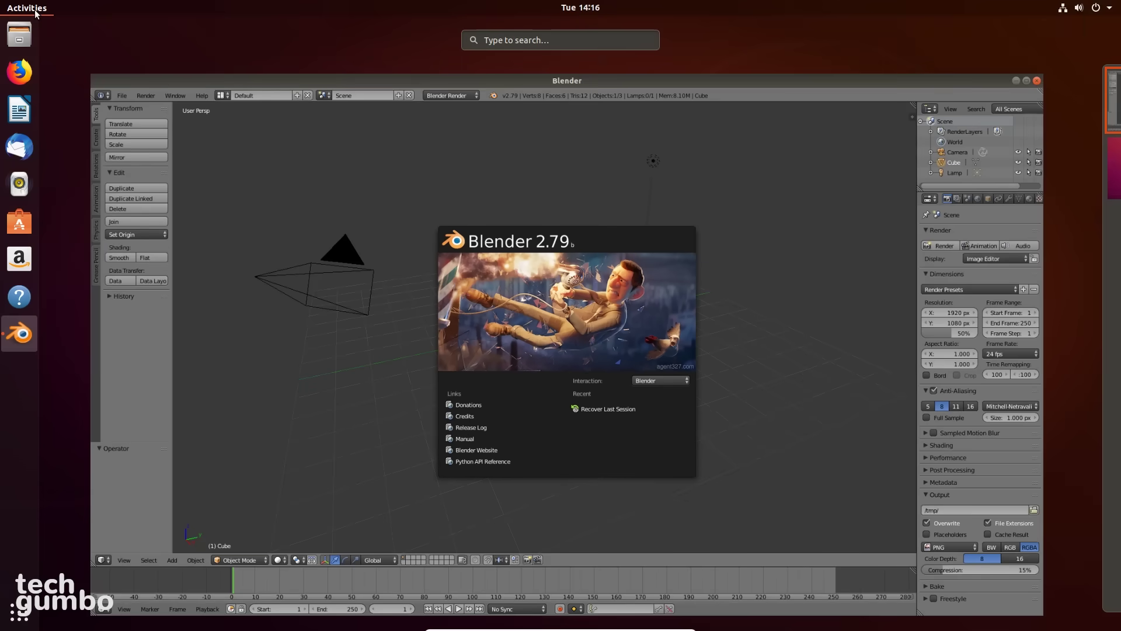
pyautogui.moveTo(541, 82); pyautogui.dragTo(1063, 147)
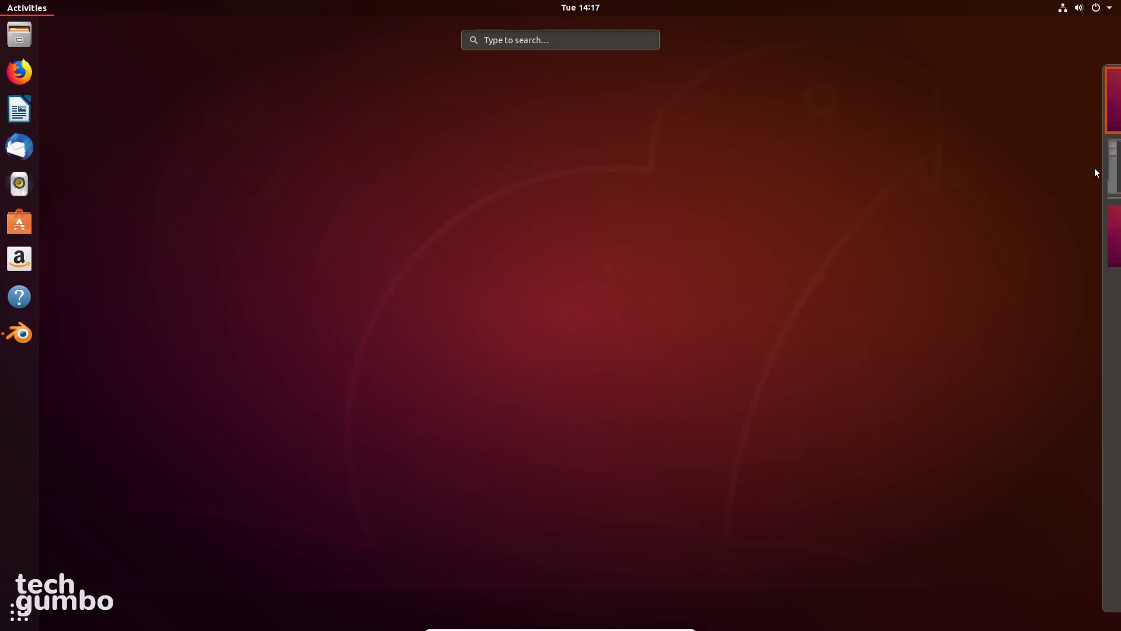
pyautogui.click(1096, 170)
pyautogui.click(1097, 169)
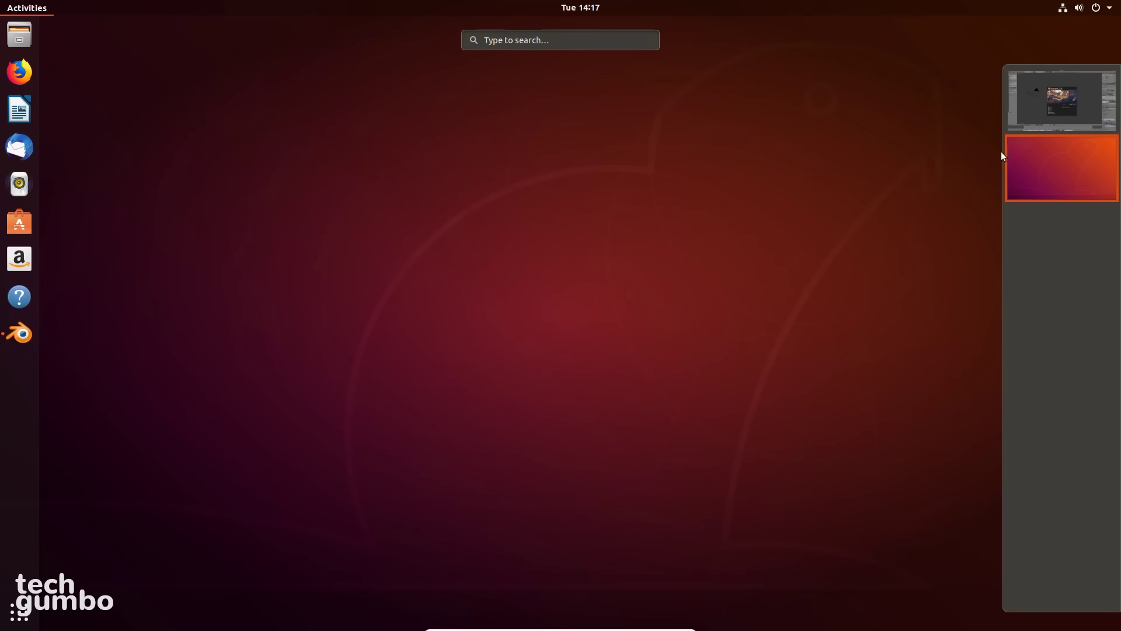
pyautogui.click(26, 70)
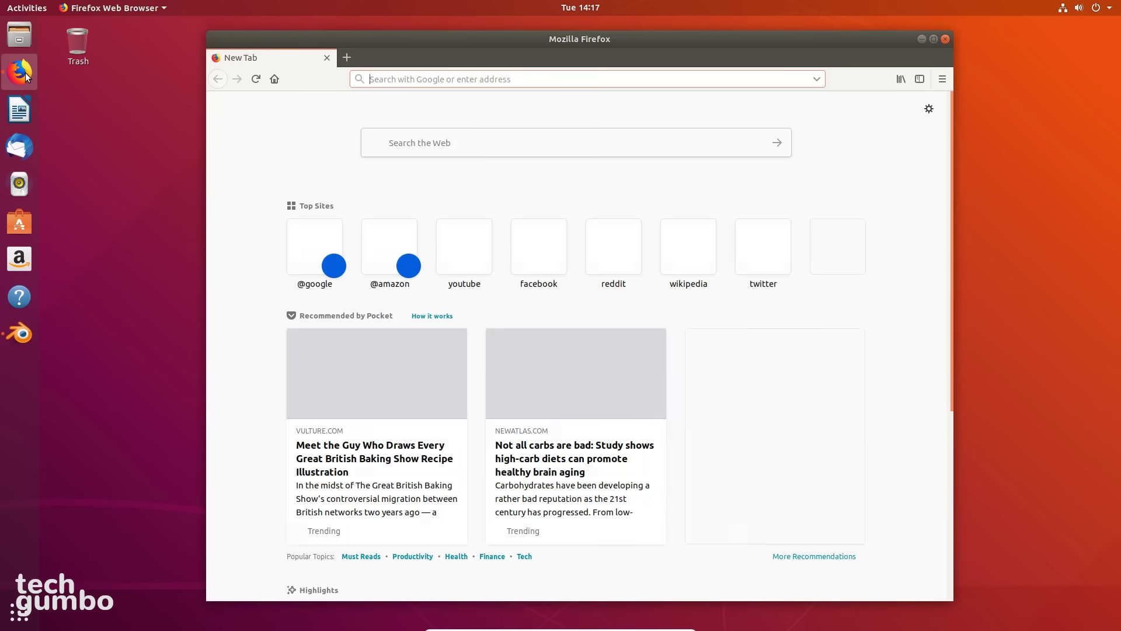
pyautogui.click(33, 12)
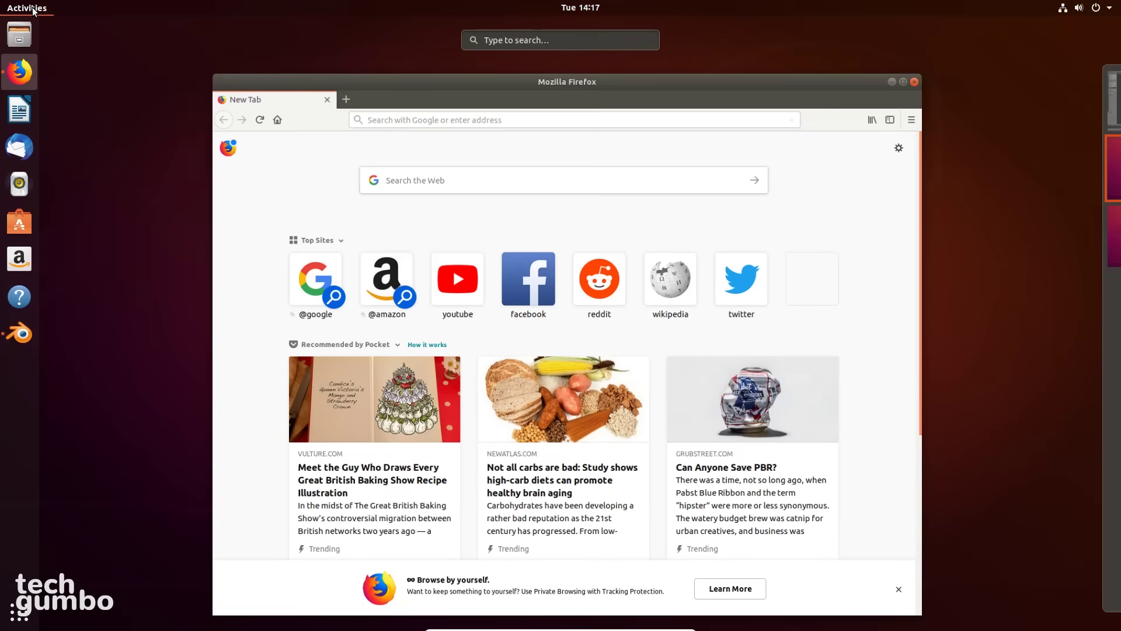
pyautogui.click(1084, 236)
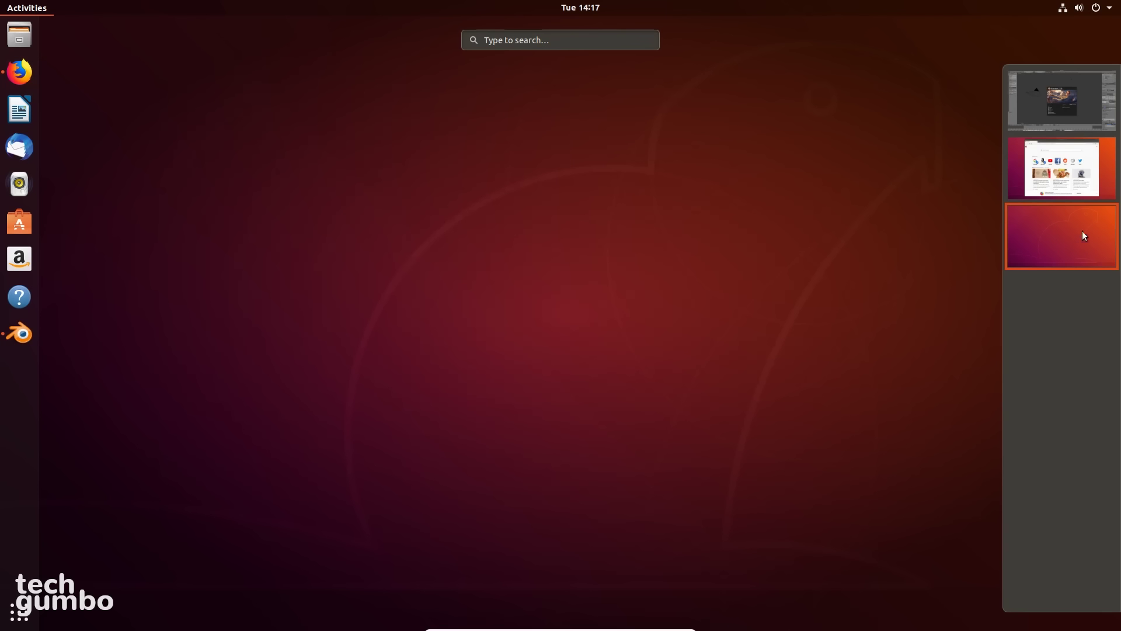
pyautogui.click(1076, 103)
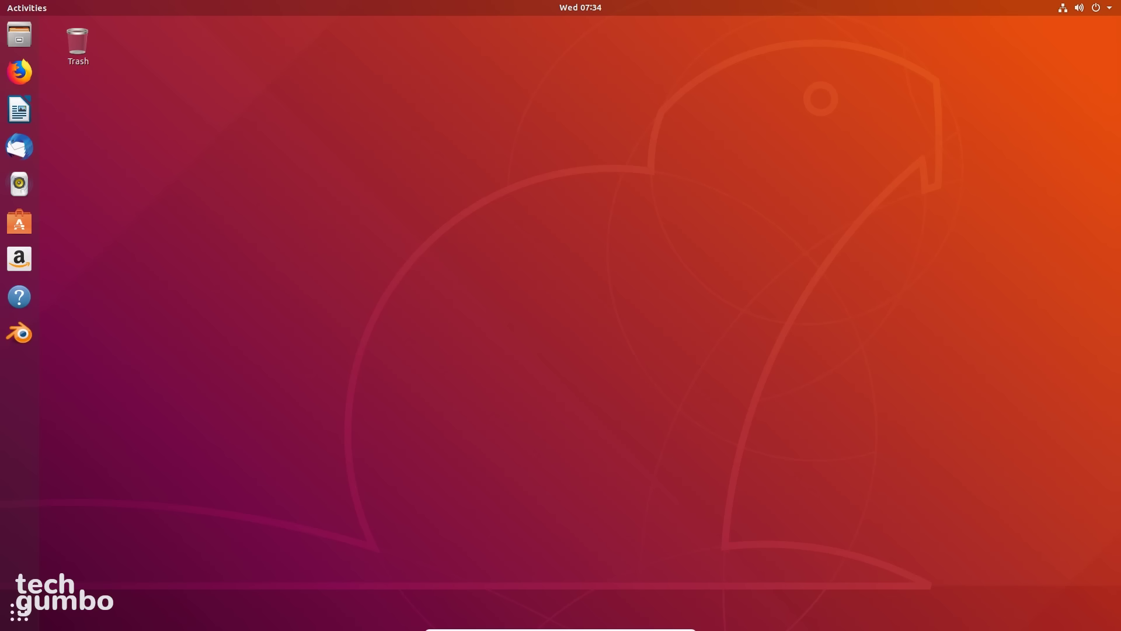
# Step: Search Ubuntu Software for 'krita', then close the search to return to the front page
pyautogui.click(23, 226)
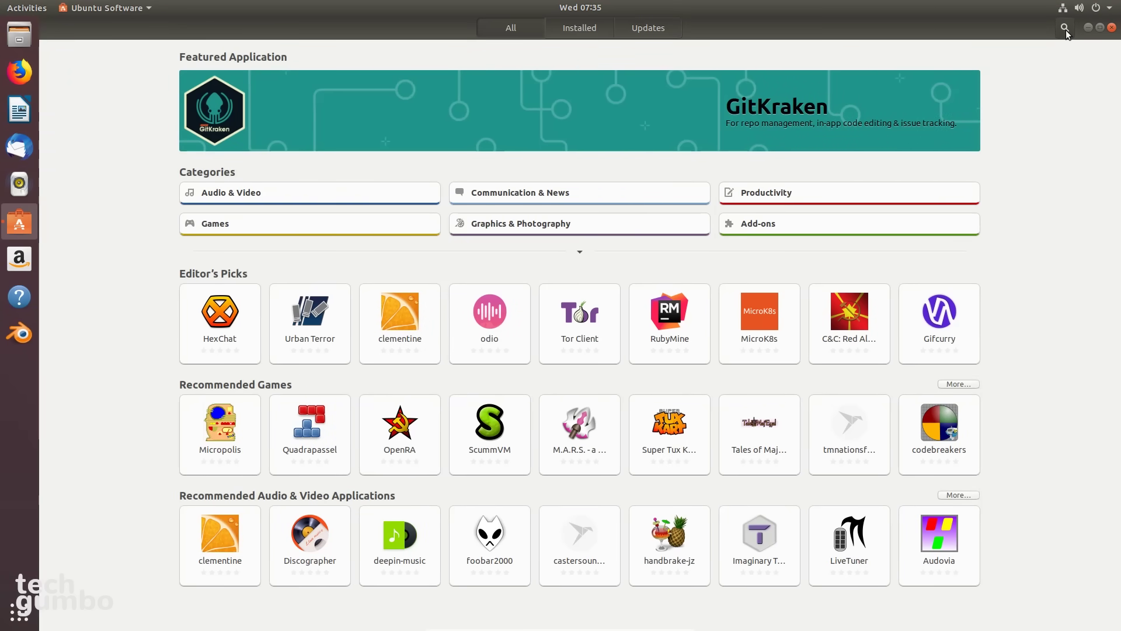
pyautogui.click(1065, 28)
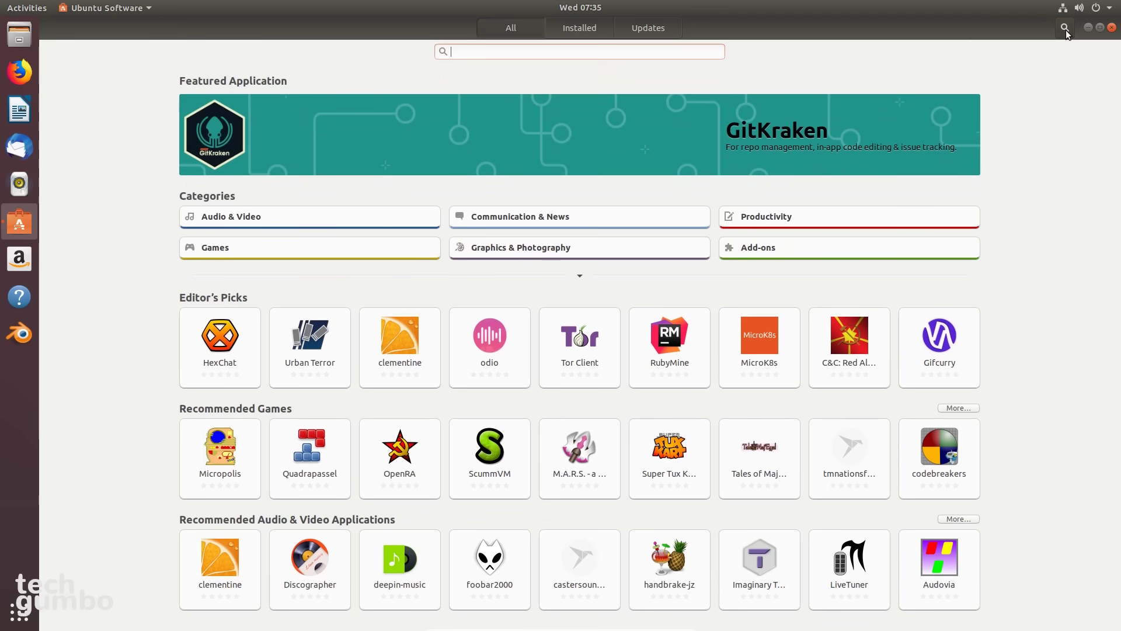
pyautogui.write('krita')
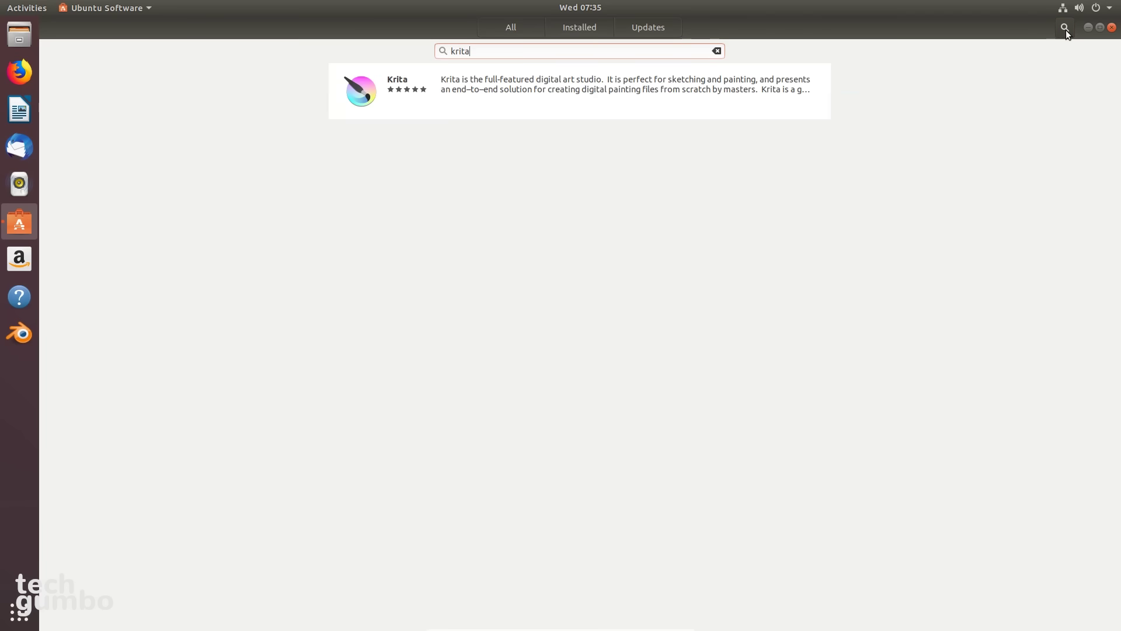
pyautogui.click(1065, 28)
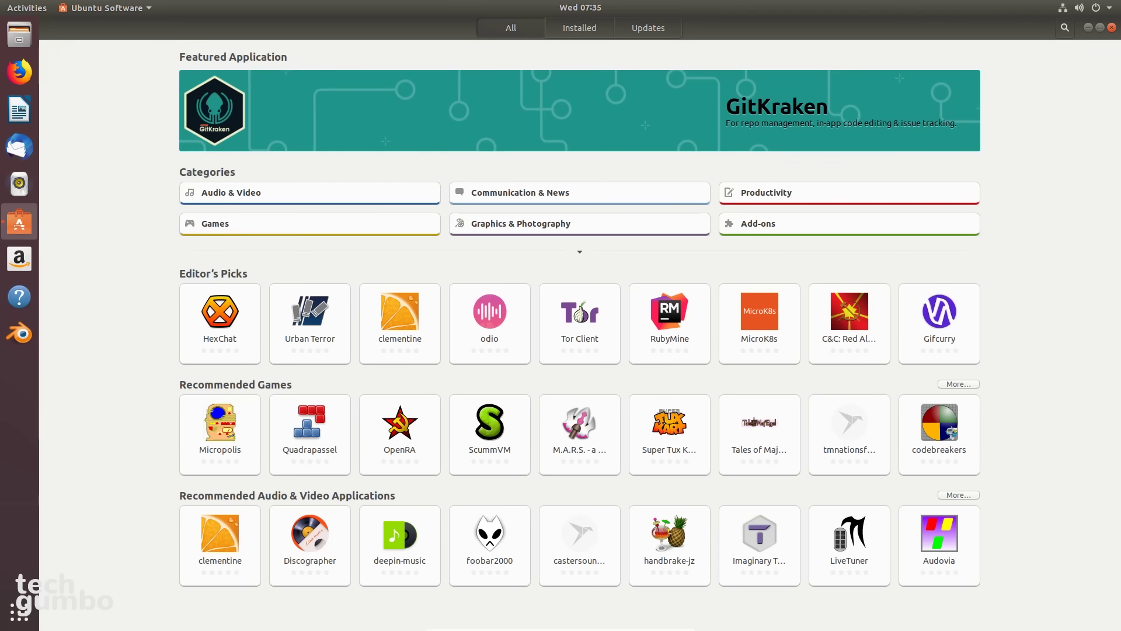
# Step: Find darktable in the Graphics & Photography category and start installing it
pyautogui.click(583, 255)
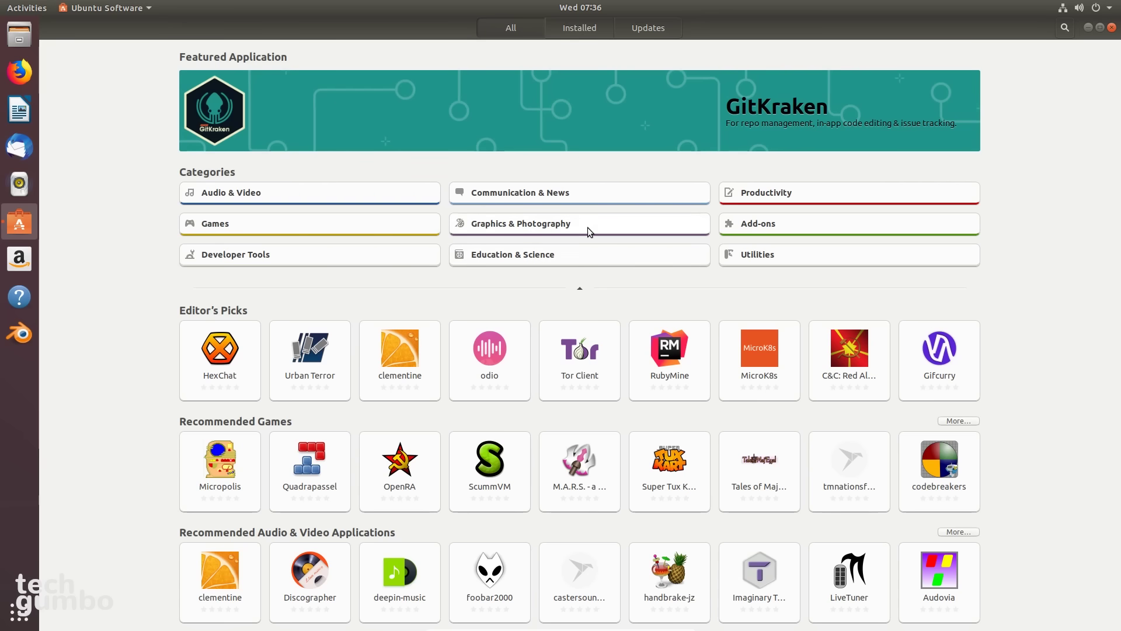
pyautogui.click(588, 230)
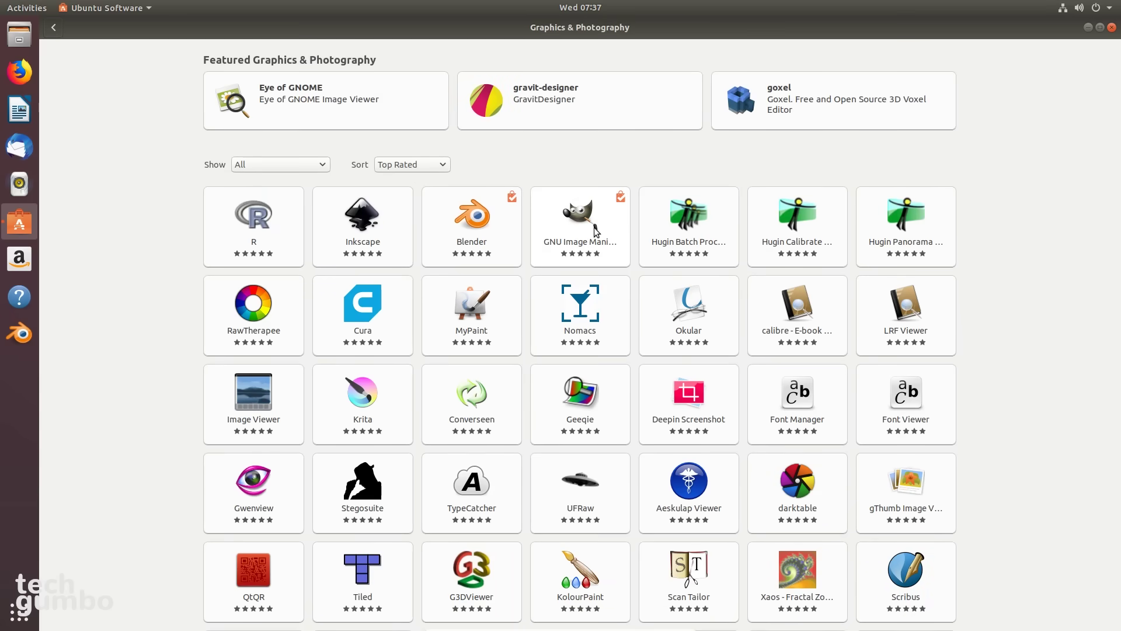
pyautogui.click(801, 497)
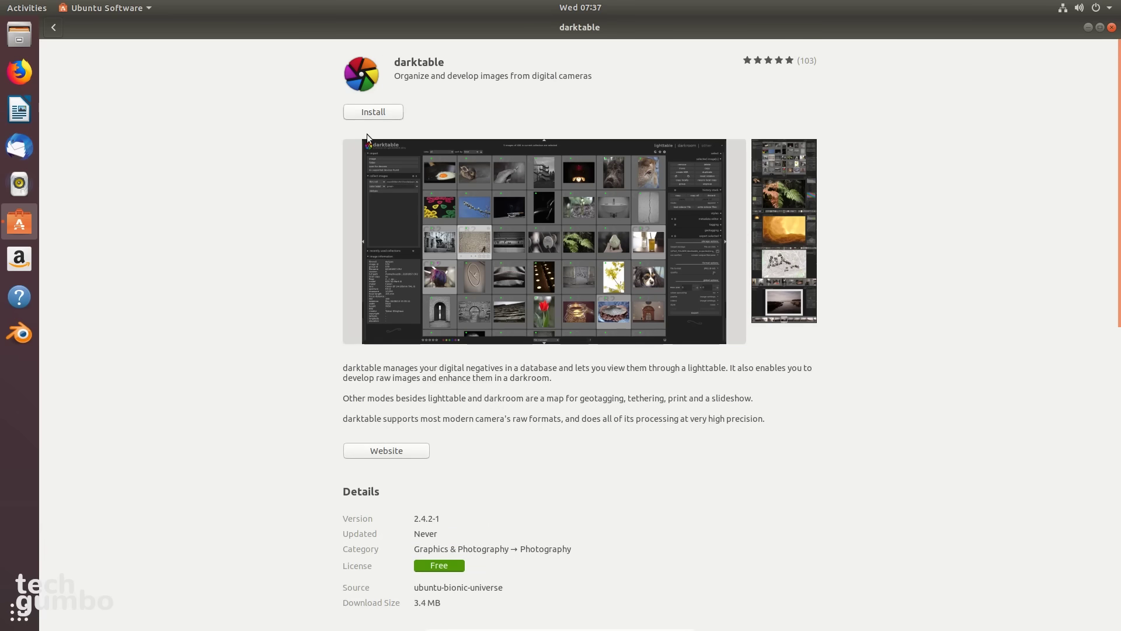
pyautogui.click(388, 113)
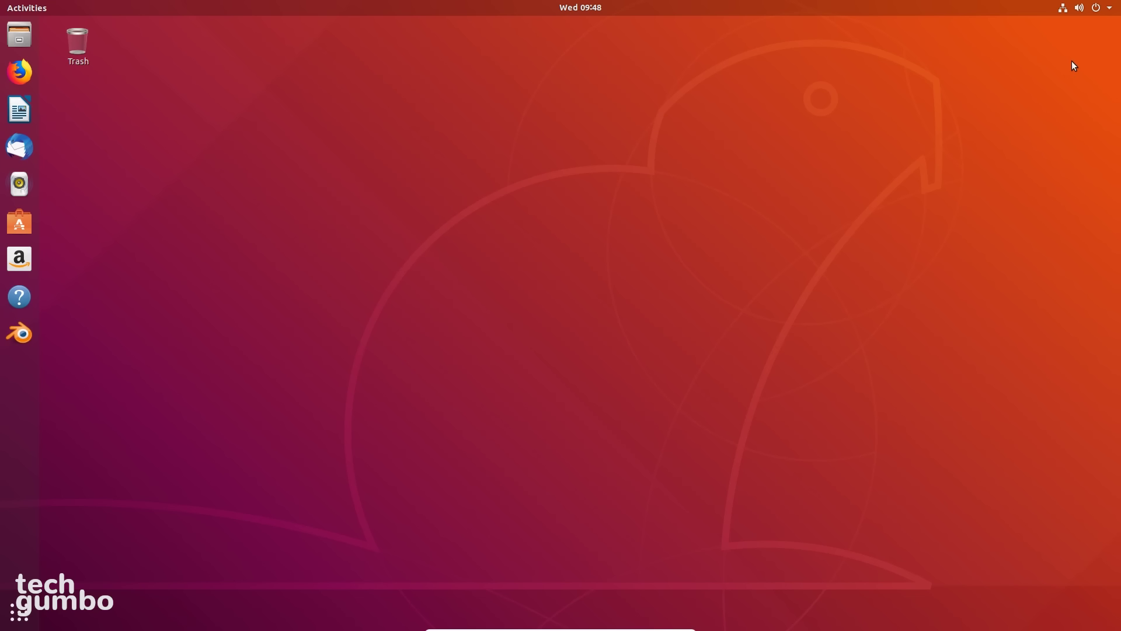
# Step: Launch Settings from the top-bar system menu, landing on the Background page
pyautogui.click(1082, 10)
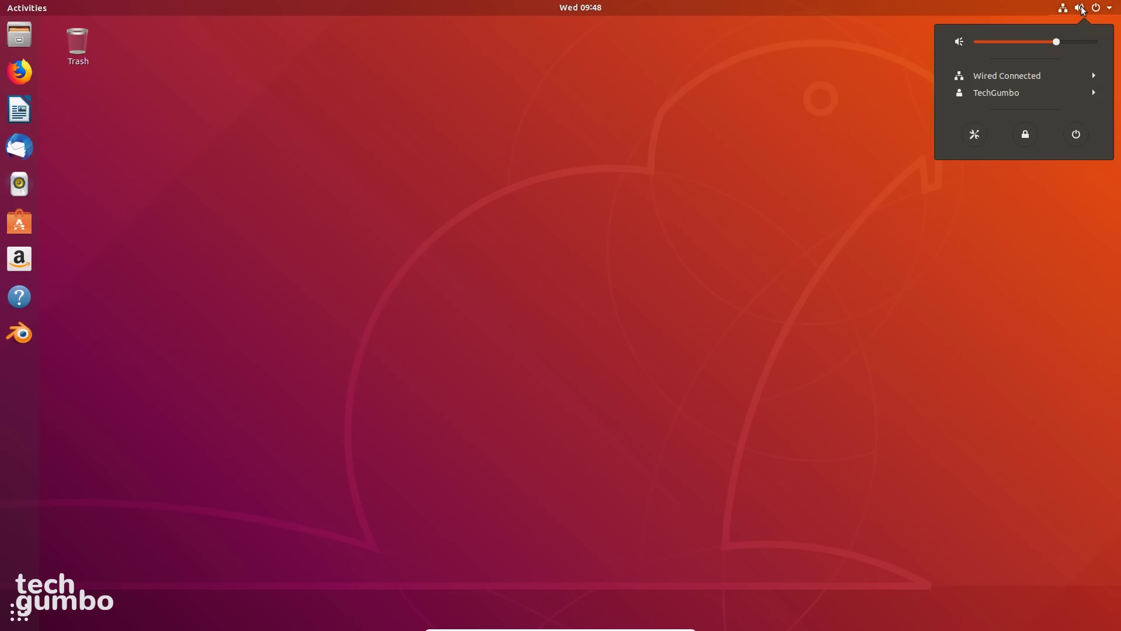
pyautogui.click(978, 139)
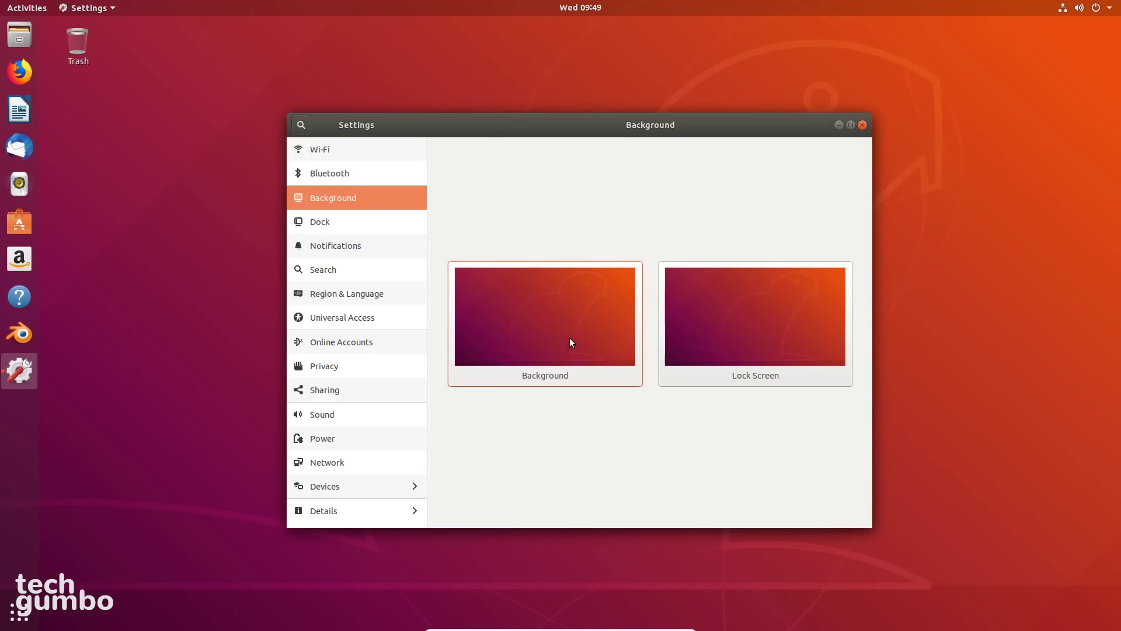
# Step: Set the teal-domed church image from Wallpapers as the desktop background
pyautogui.click(560, 320)
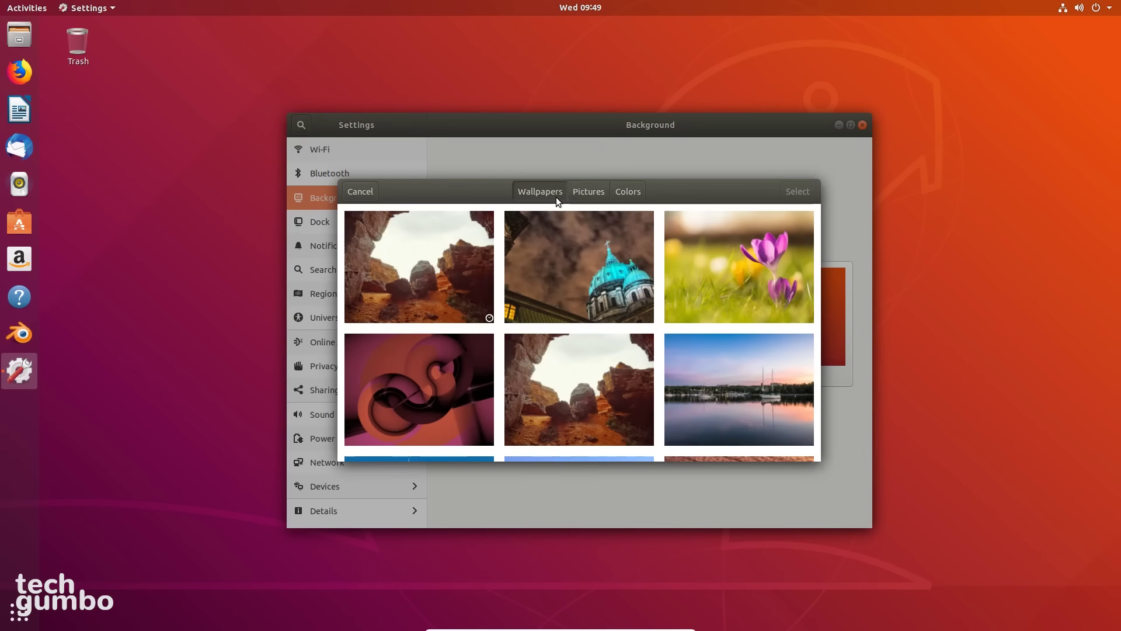
pyautogui.click(596, 198)
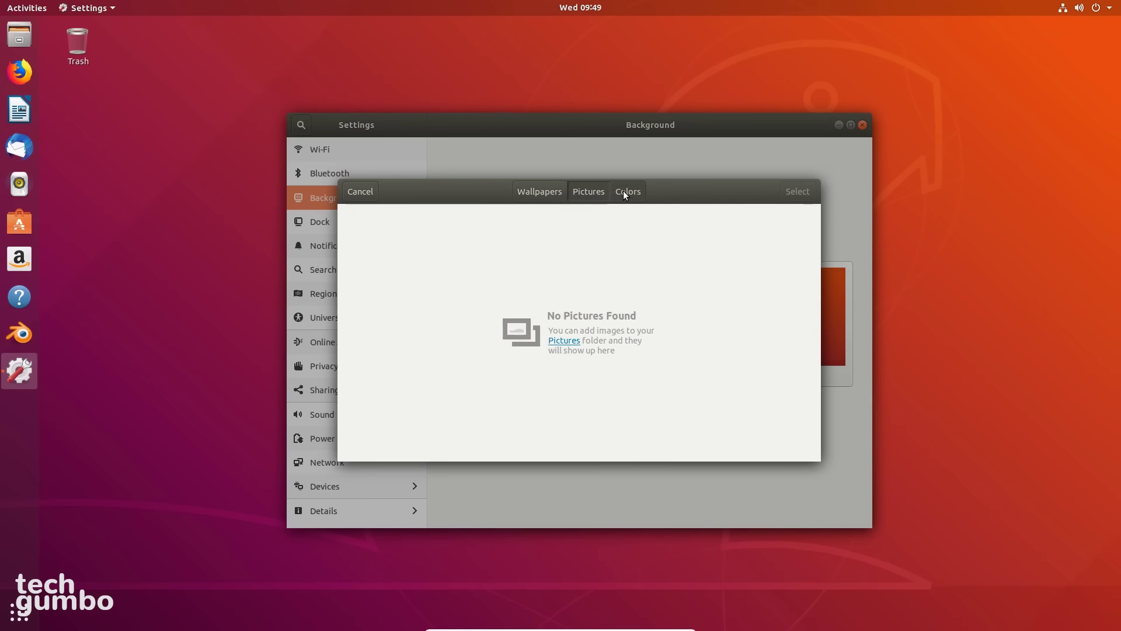
pyautogui.click(623, 191)
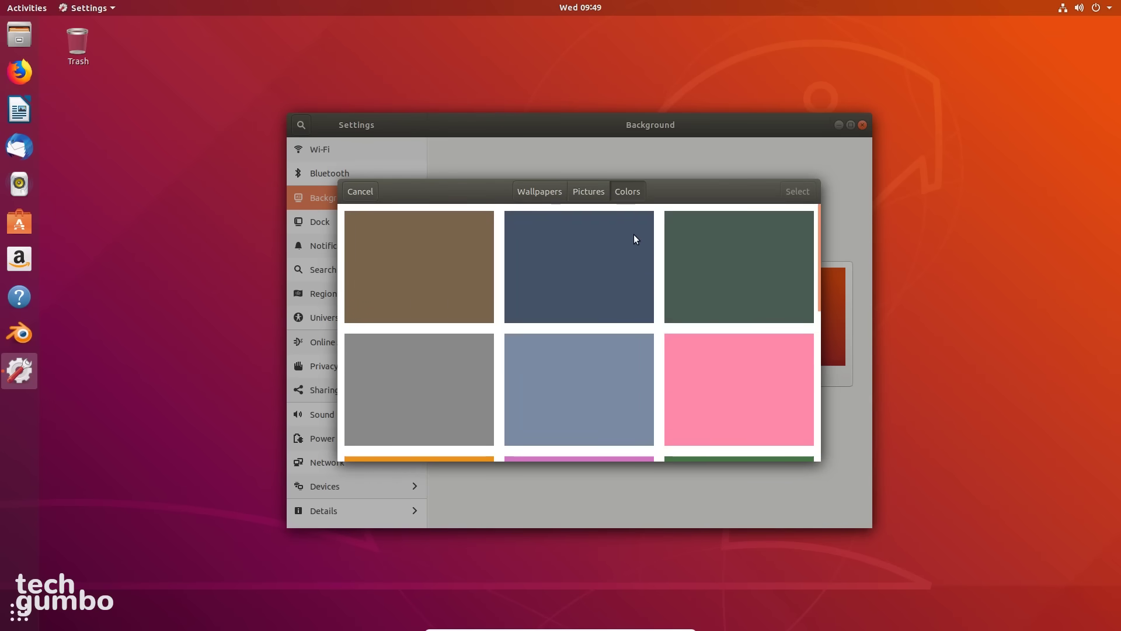
pyautogui.click(552, 195)
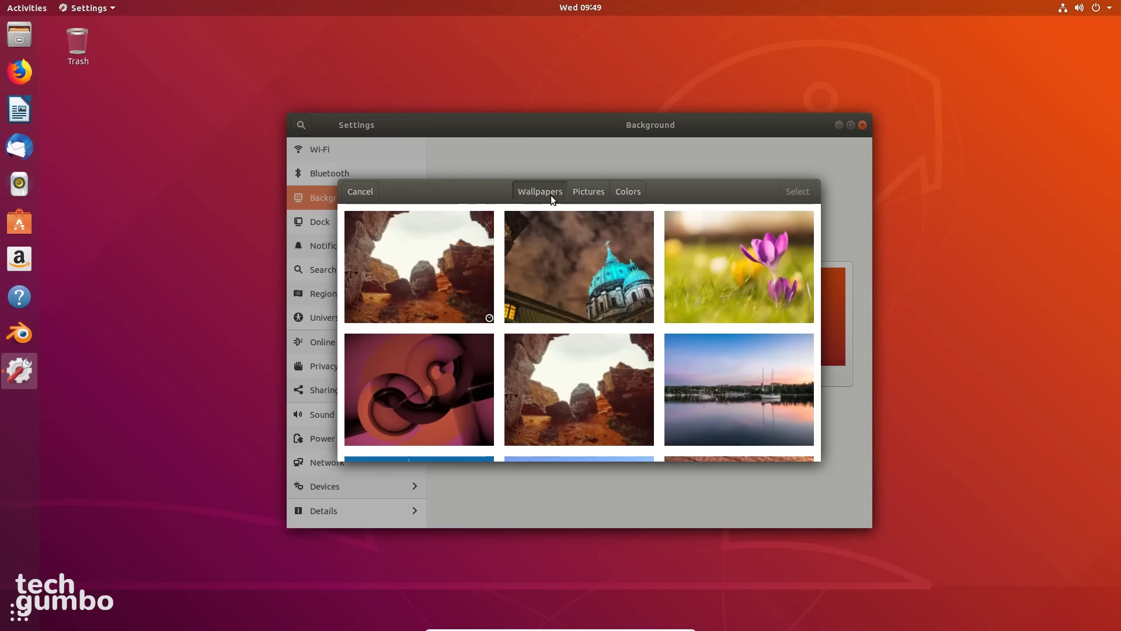
pyautogui.click(579, 275)
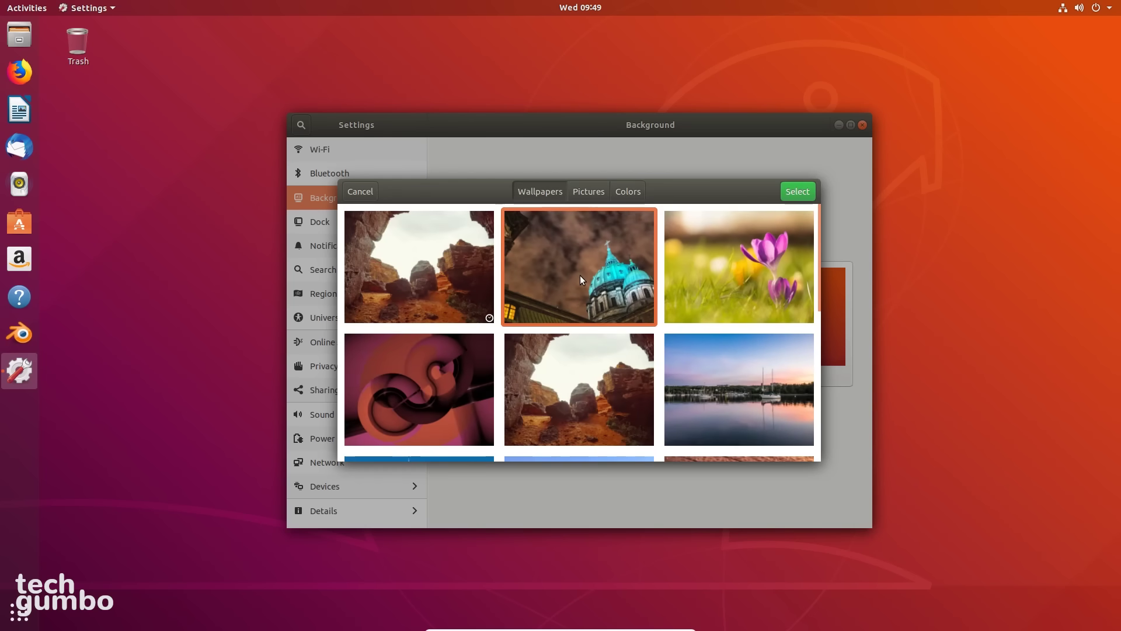
pyautogui.click(790, 193)
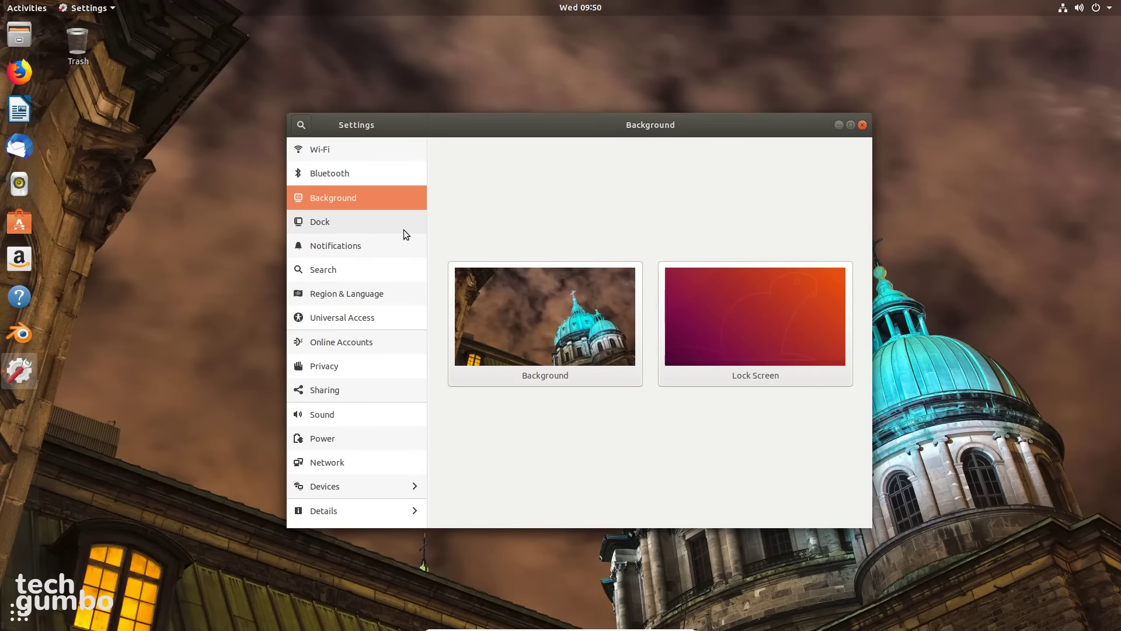
# Step: Turn dock auto-hide on and set the dock position to Bottom
pyautogui.click(401, 229)
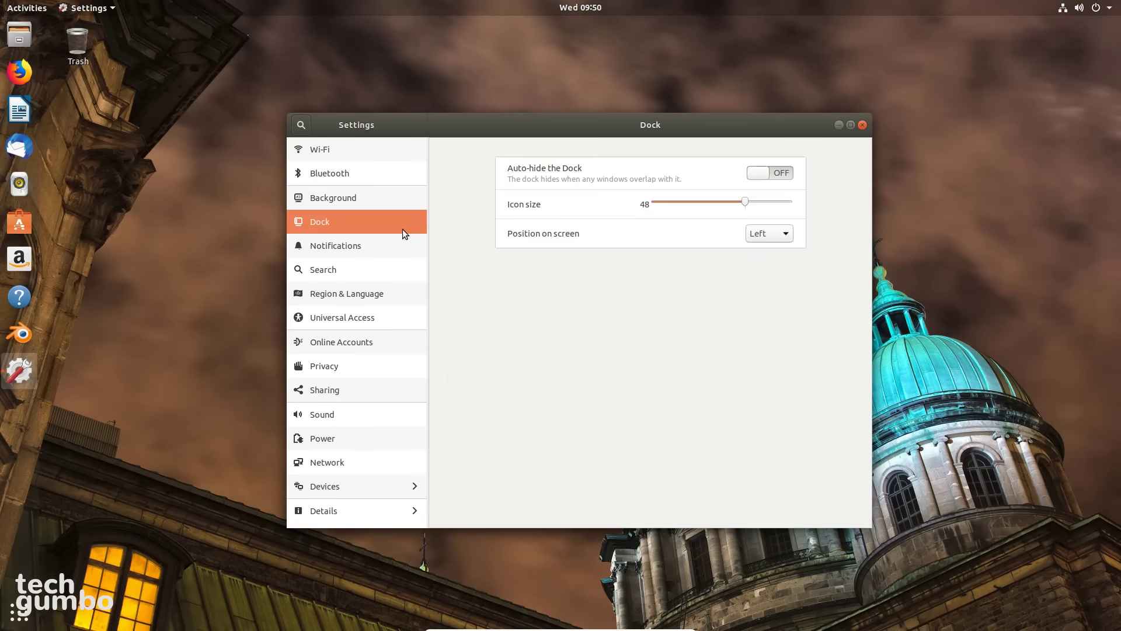
pyautogui.click(774, 175)
pyautogui.moveTo(726, 131); pyautogui.dragTo(686, 139)
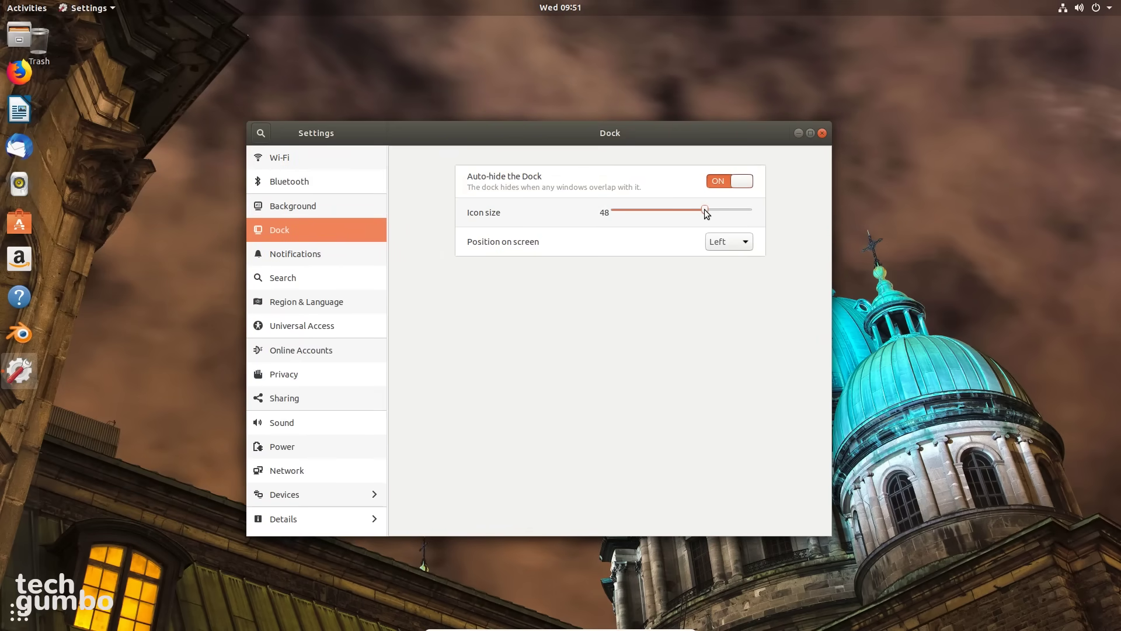
pyautogui.moveTo(705, 210)
pyautogui.mouseDown()
pyautogui.moveTo(647, 211)
pyautogui.moveTo(706, 216)
pyautogui.mouseUp()
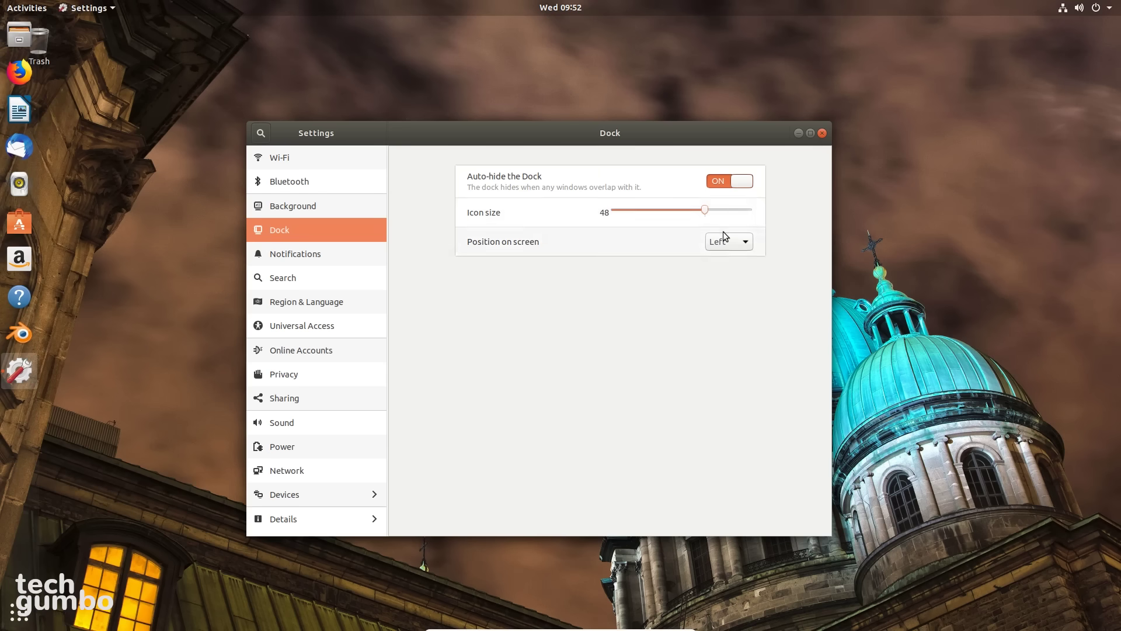
pyautogui.click(738, 245)
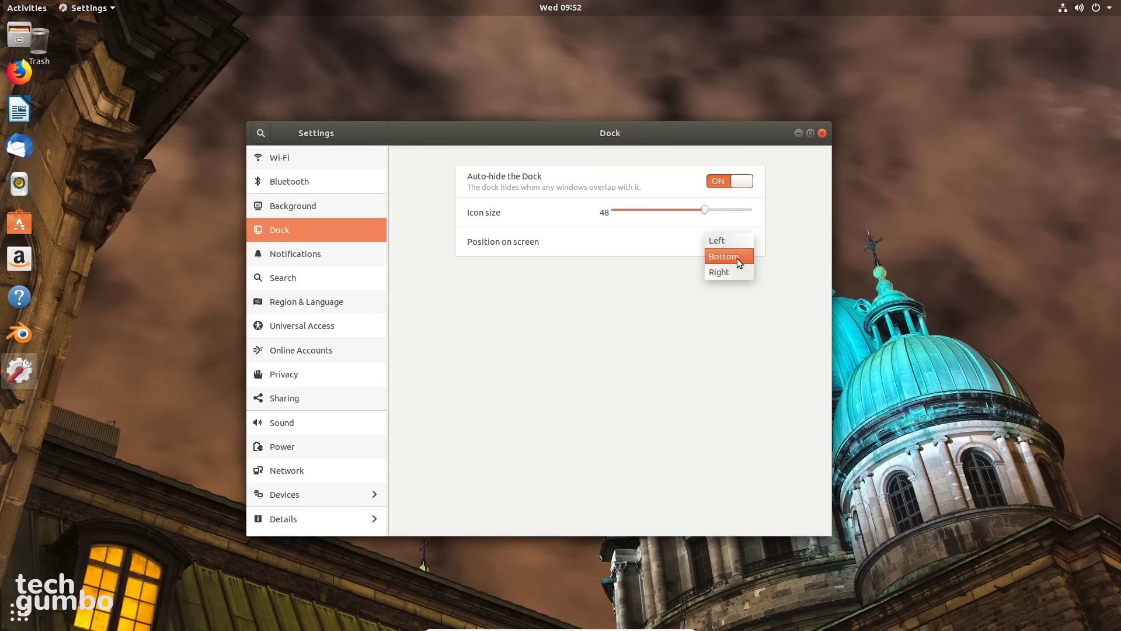
pyautogui.click(739, 259)
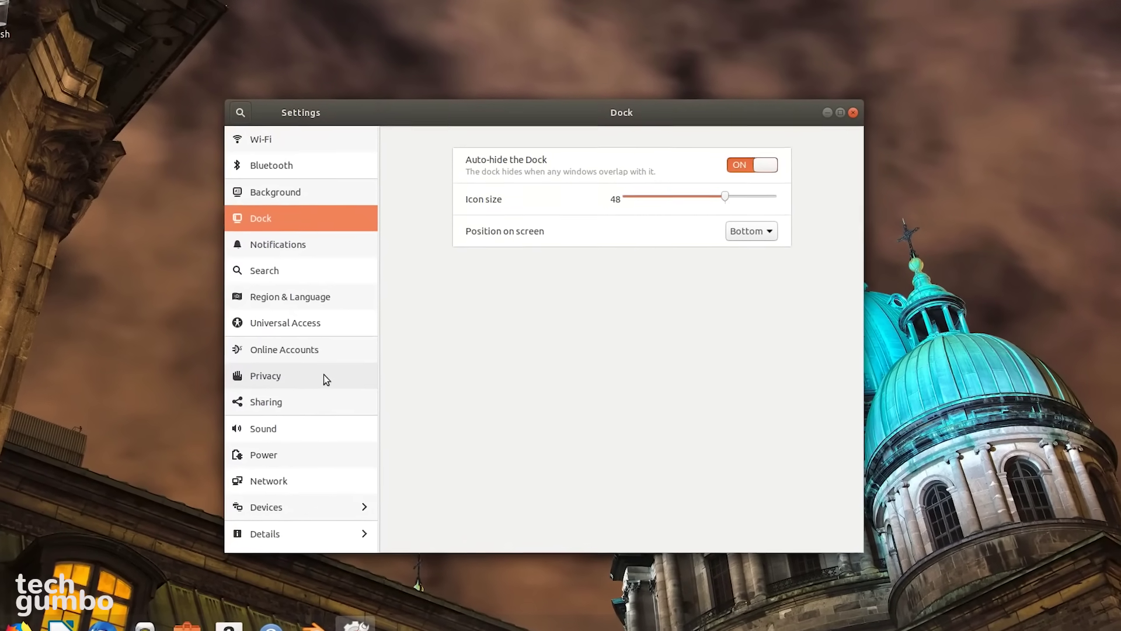
# Step: Switch Automatic Screen Lock off under Privacy > Screen Lock
pyautogui.click(326, 375)
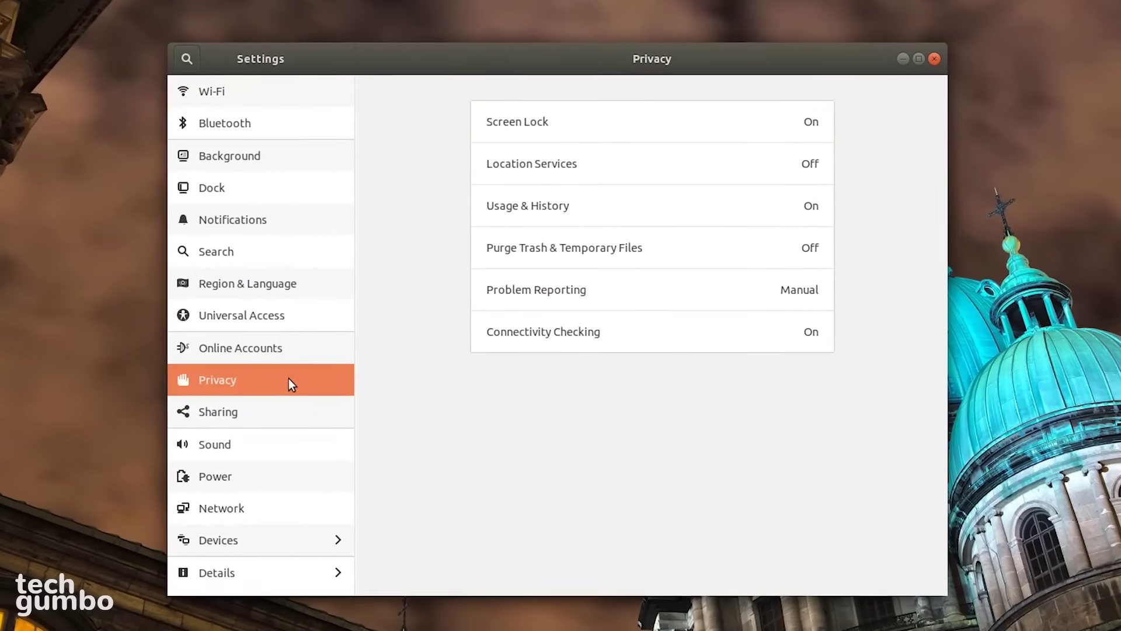
pyautogui.click(707, 129)
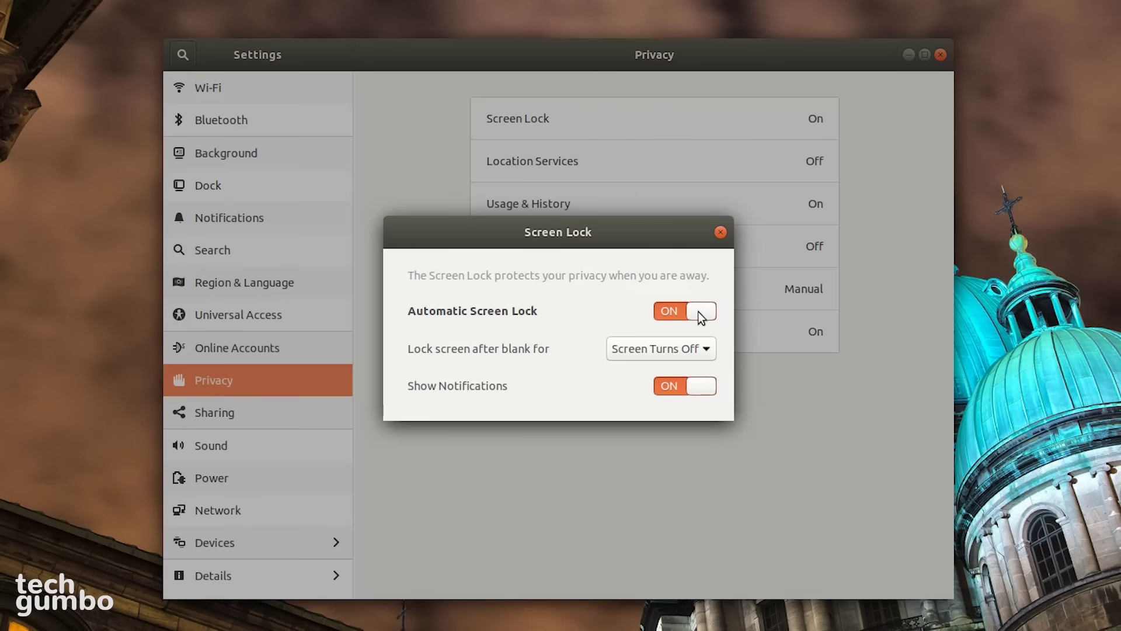
pyautogui.click(698, 312)
pyautogui.press('Escape')
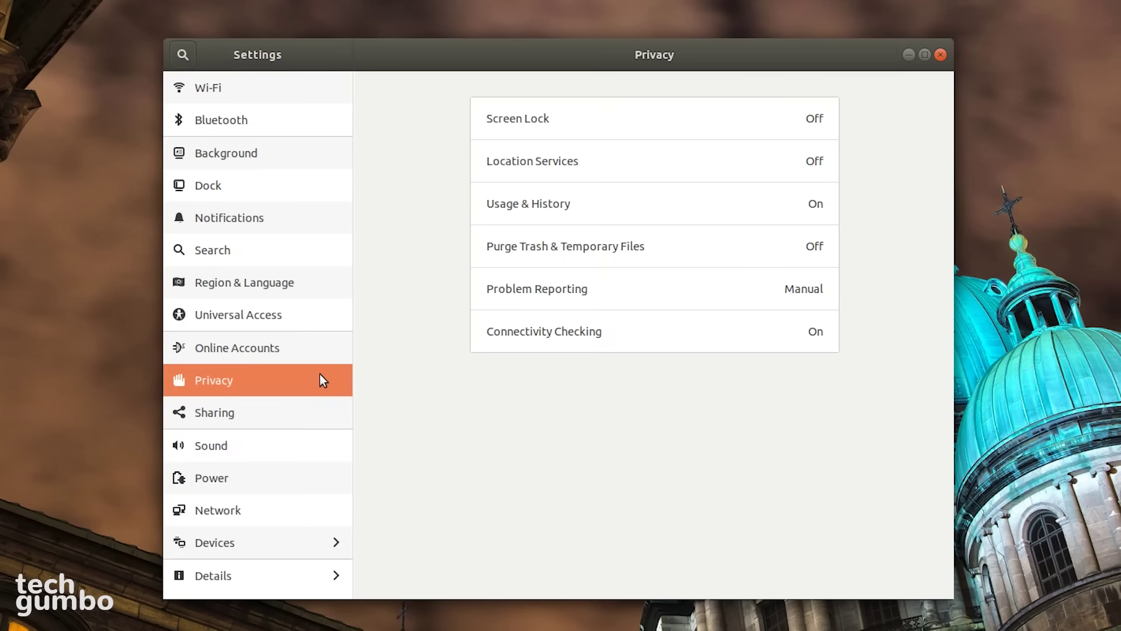
# Step: Switch Night Light on under Devices > Displays, scheduled sunset to sunrise
pyautogui.click(317, 549)
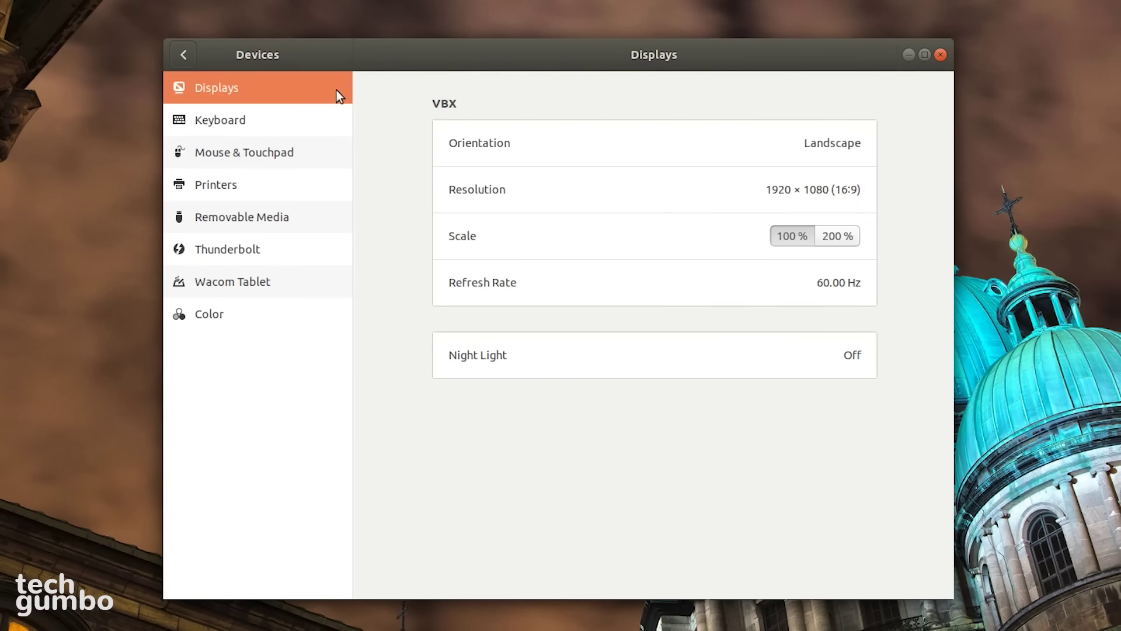
pyautogui.click(601, 349)
pyautogui.click(580, 258)
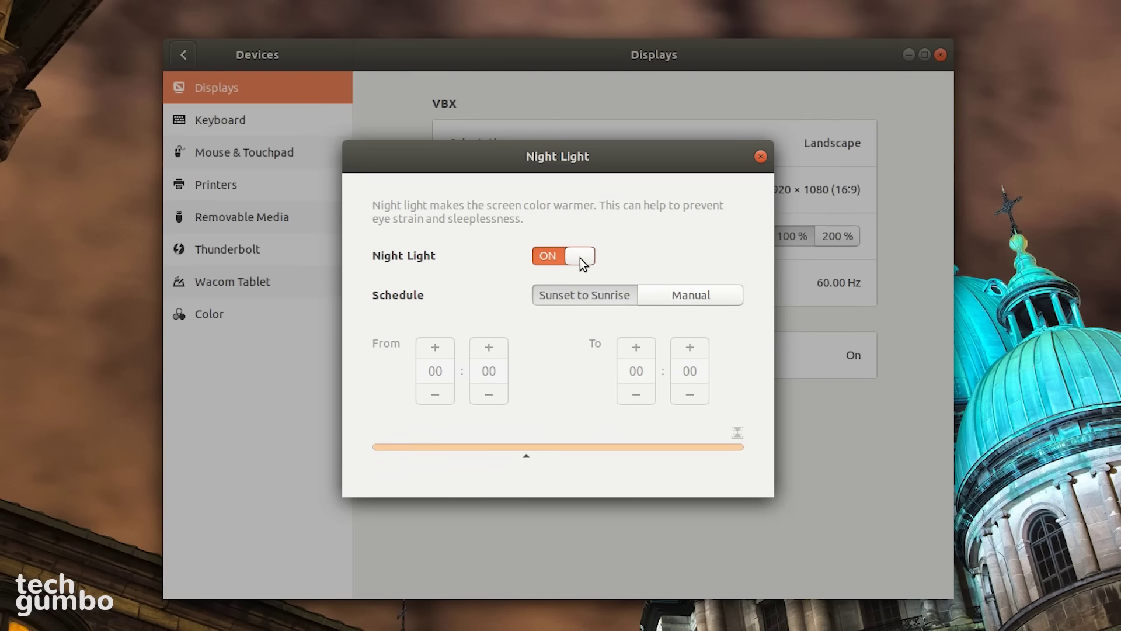
pyautogui.click(758, 157)
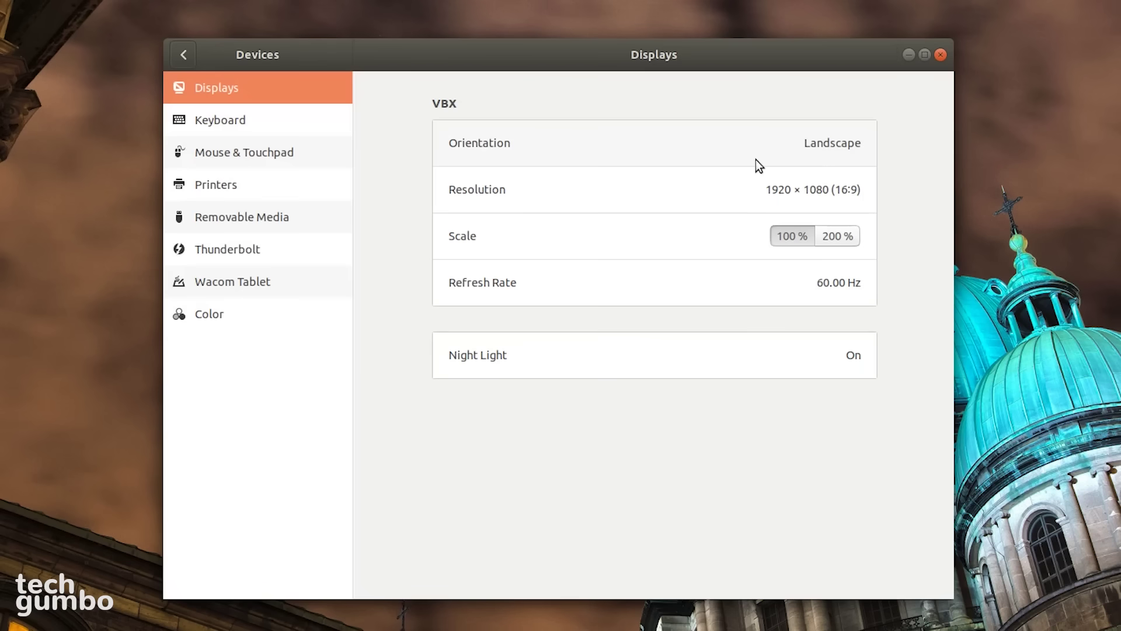
# Step: Show the Keyboard page with its launcher and navigation shortcuts
pyautogui.click(293, 124)
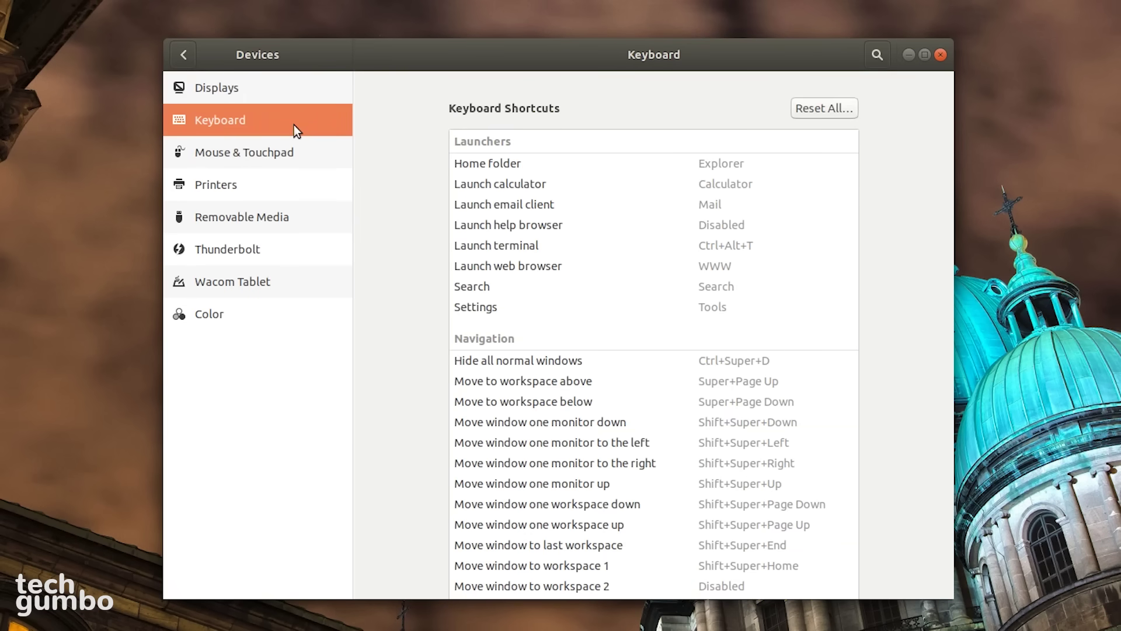